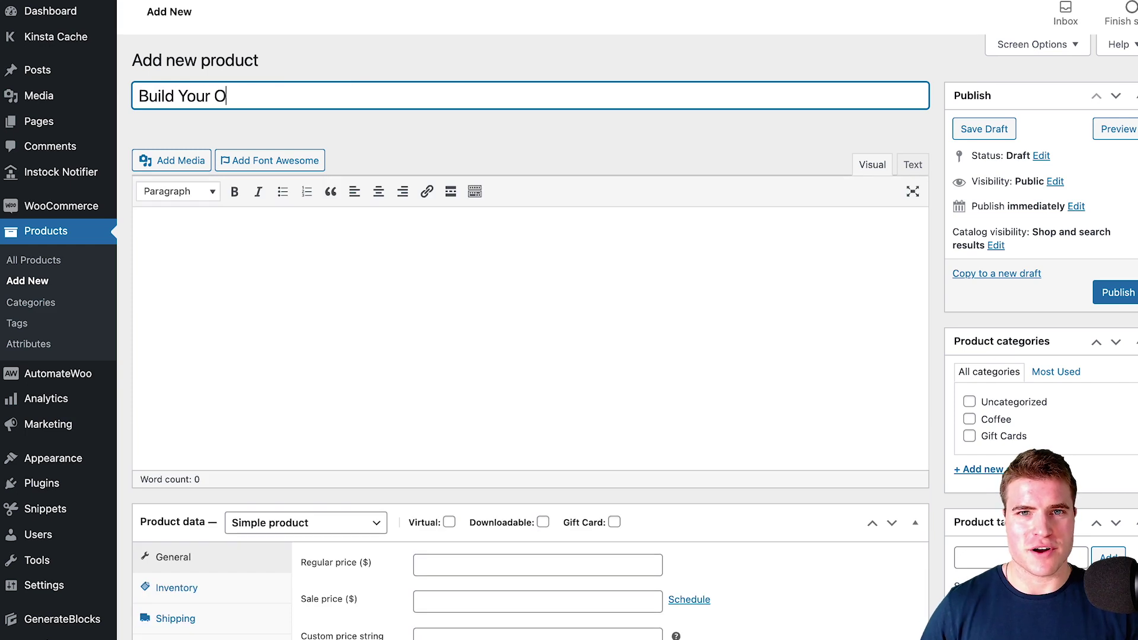
type("wn Bo")
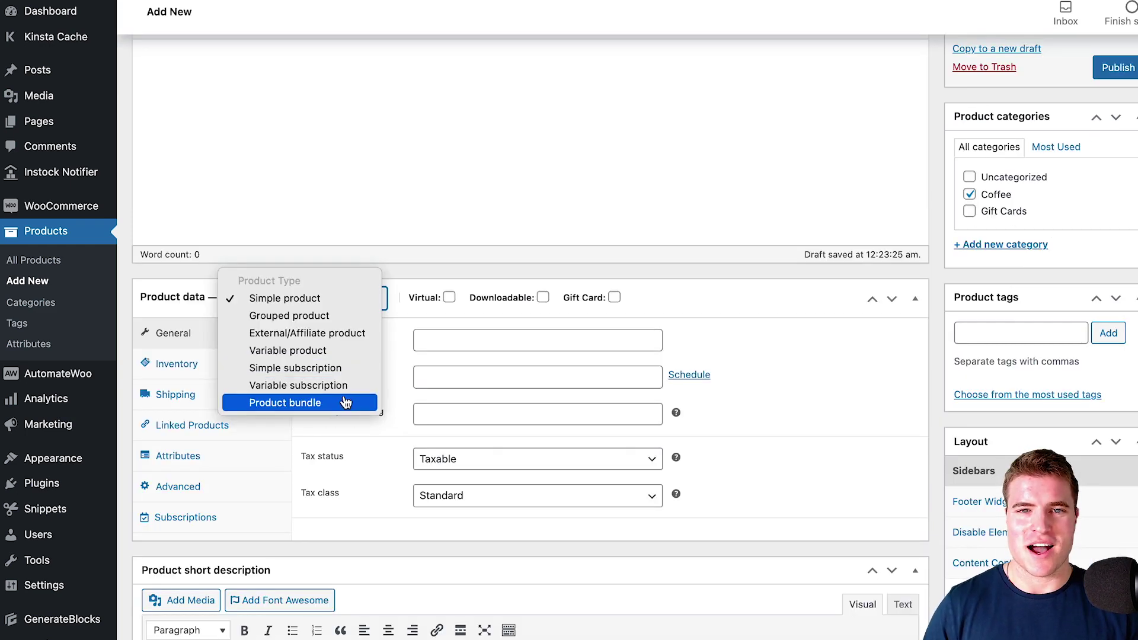
Make Build Your Own Box a $30 Product bundle sized 3–3, with roasts capped at 3
left_click(341, 400)
scroll(341, 392, "down", 1)
left_click(442, 280)
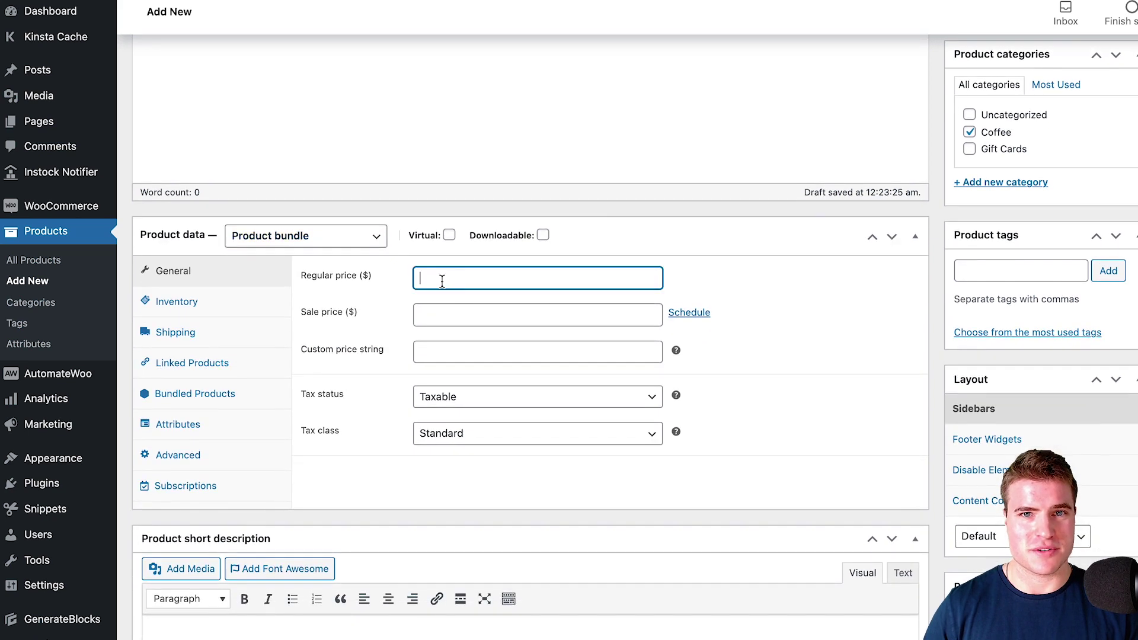
type("30")
left_click(194, 393)
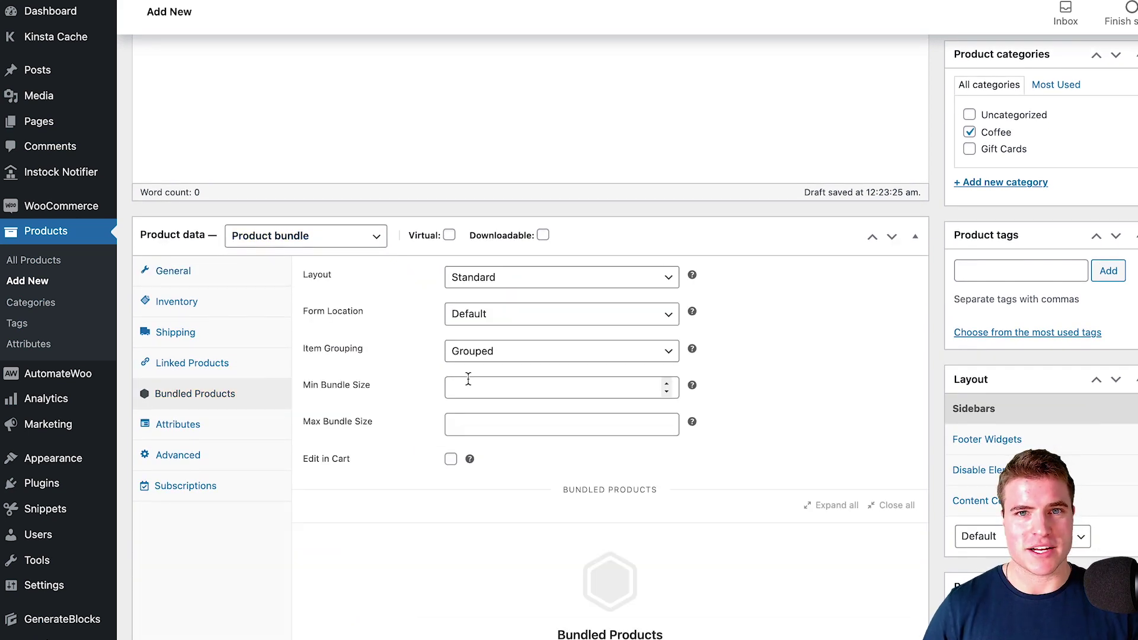
left_click(468, 386)
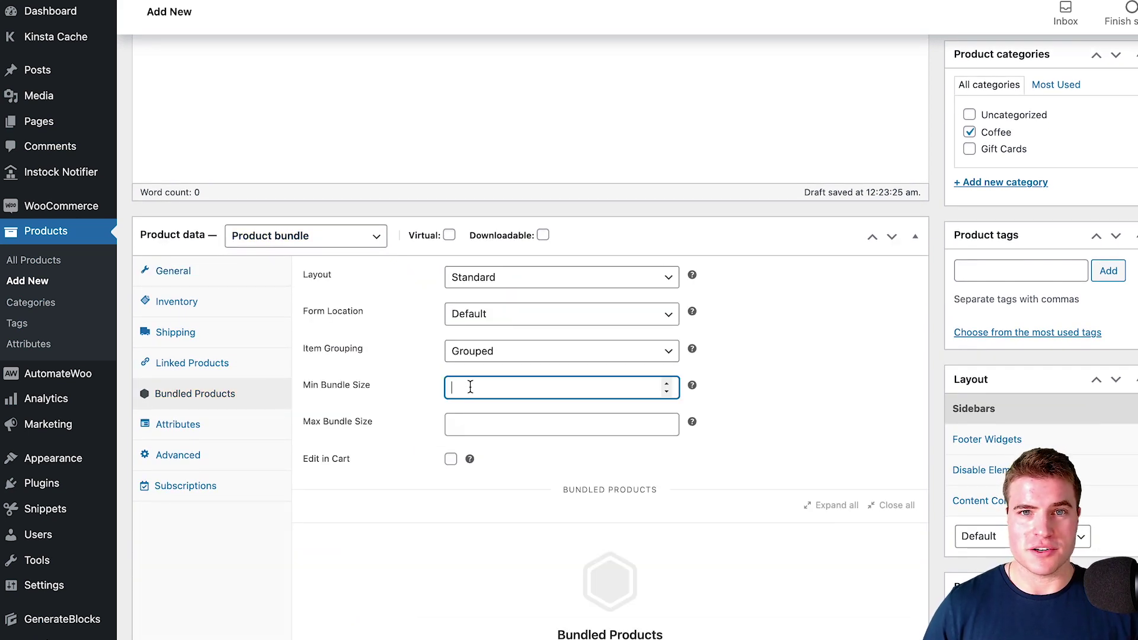
type("3")
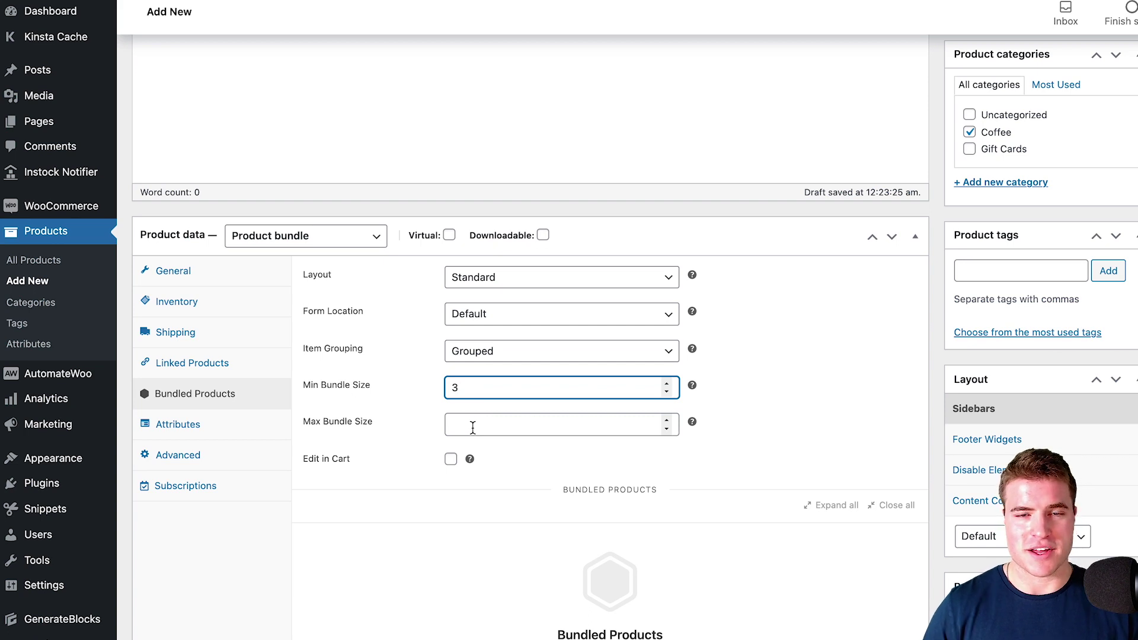
left_click(473, 428)
type("3")
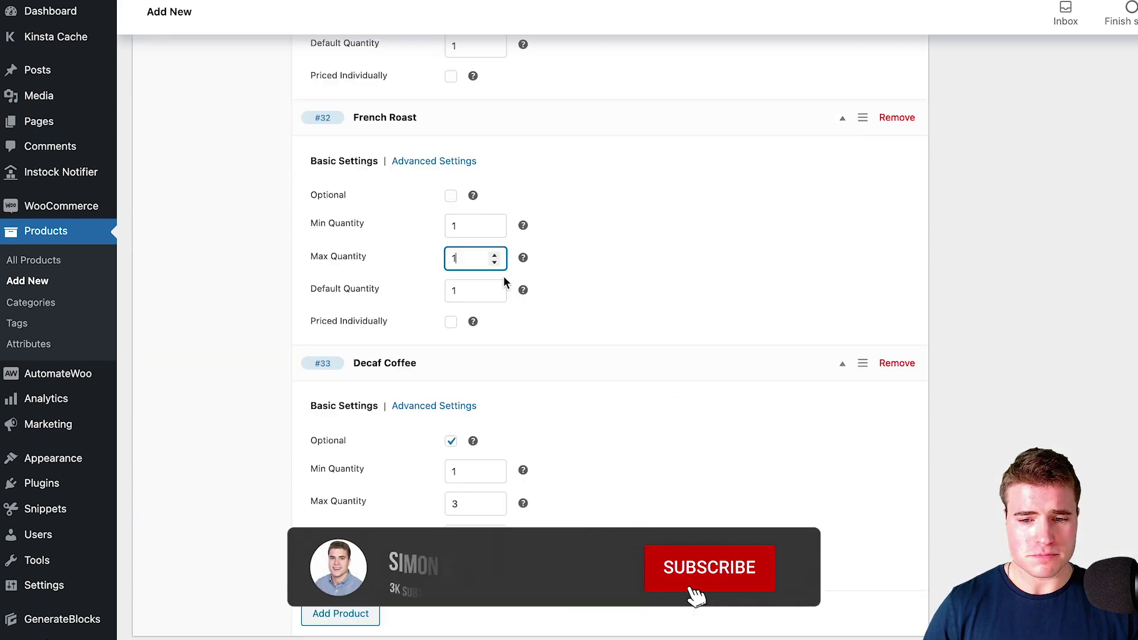
scroll(464, 274, "up", 3)
left_click(471, 213)
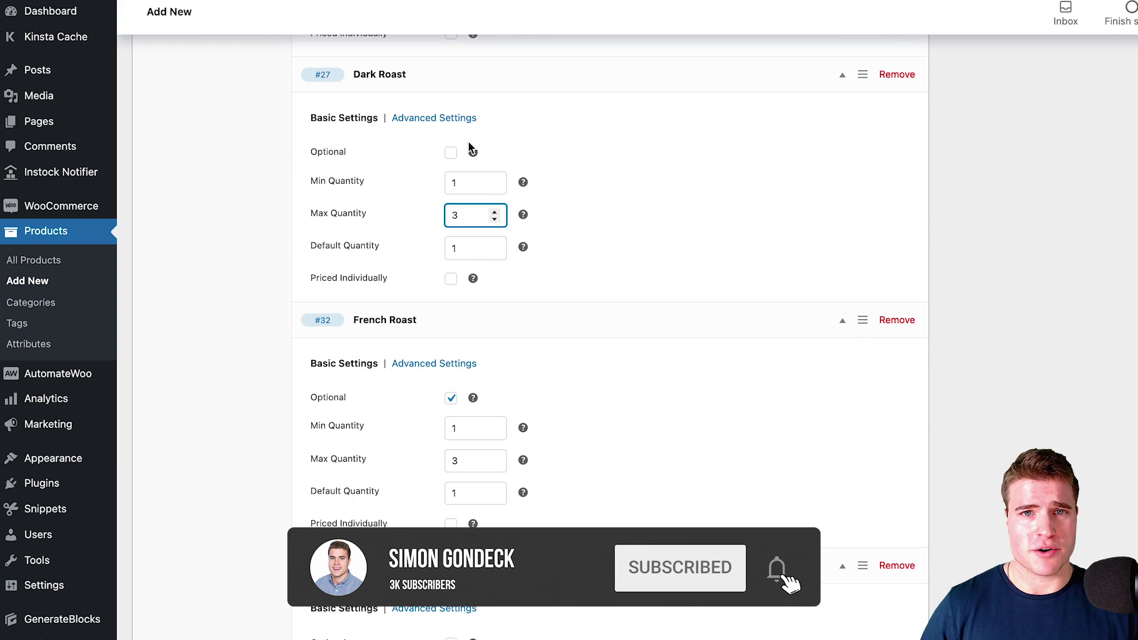
scroll(472, 214, "up", 3)
left_click(479, 225)
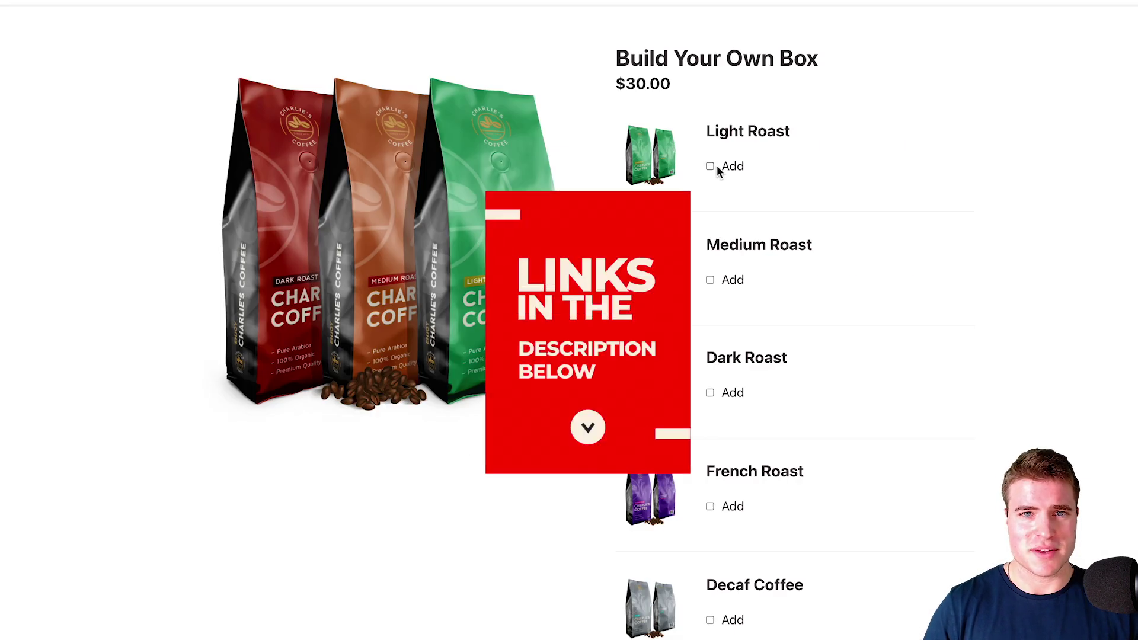
Add Light Roast and Dark Roast to the box on the bundle page
left_click(730, 167)
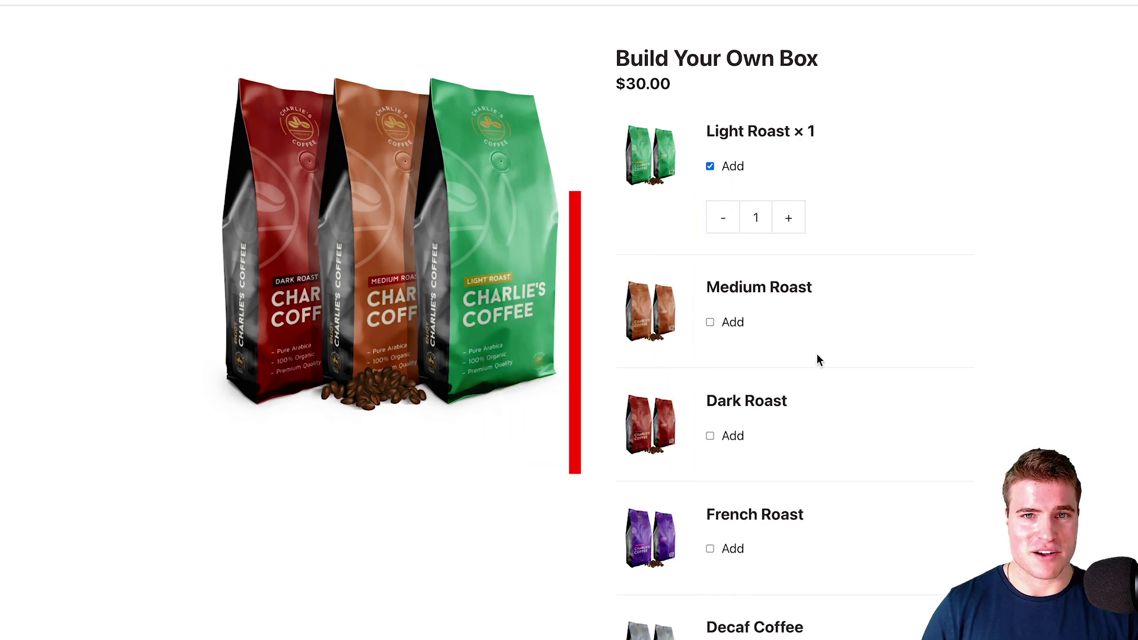
scroll(817, 353, "down", 1)
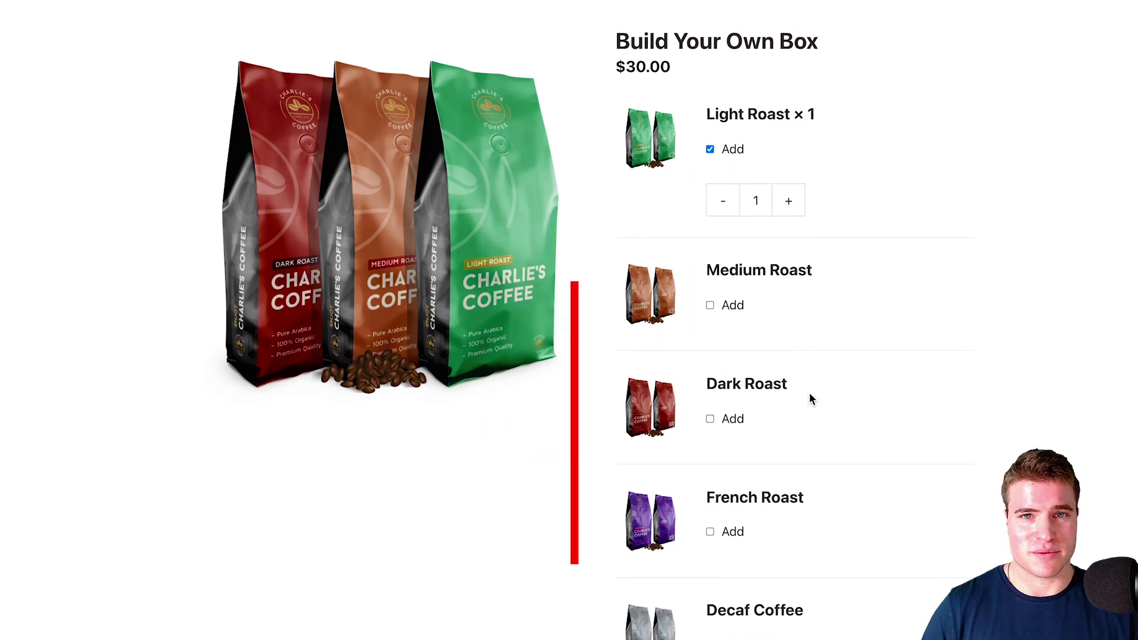
left_click(735, 420)
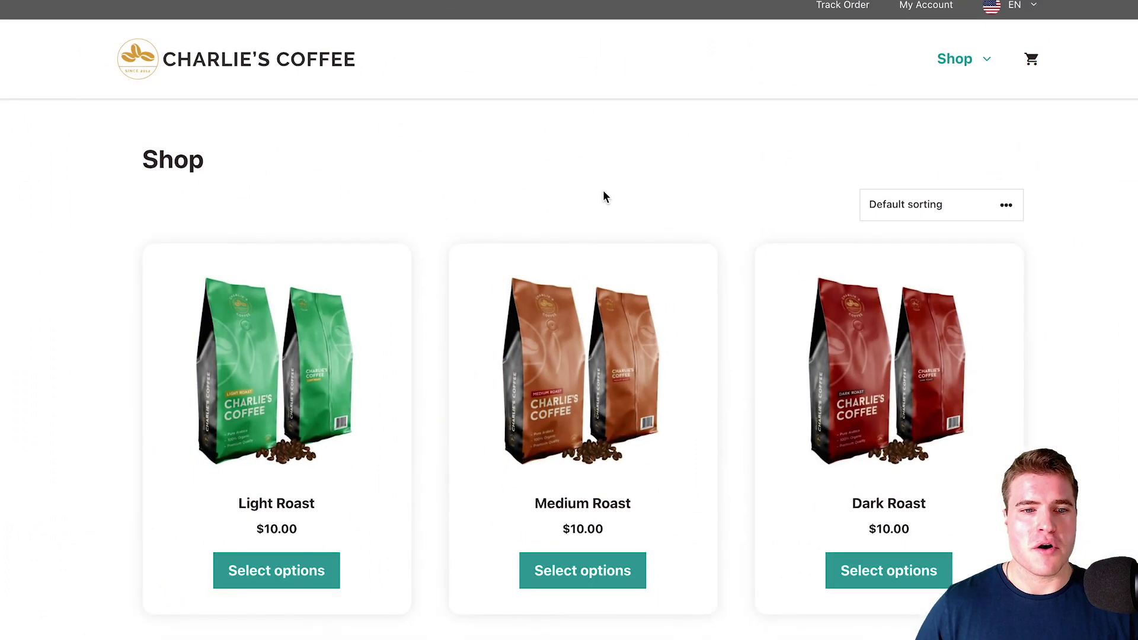
scroll(603, 190, "down", 2)
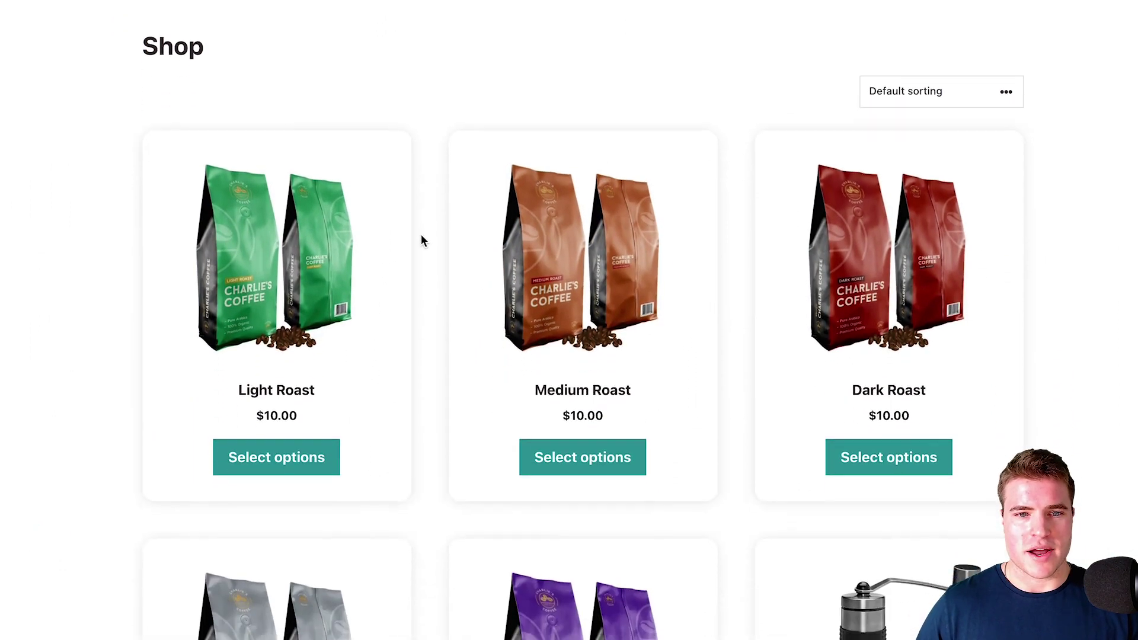
scroll(730, 327, "down", 1)
scroll(731, 328, "down", 1)
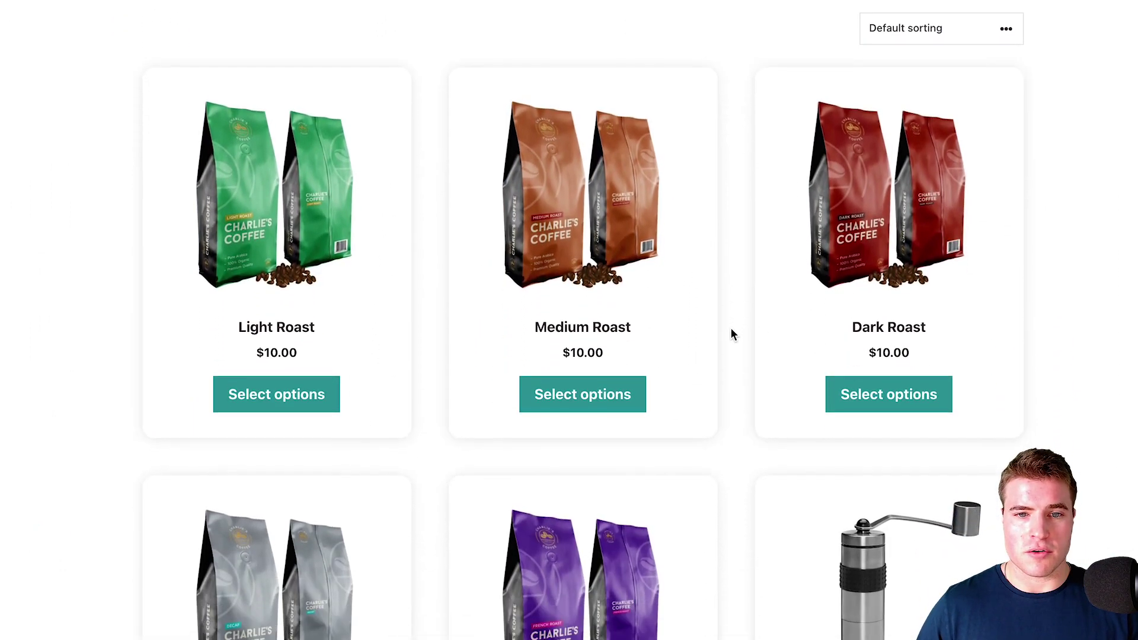
scroll(730, 327, "down", 1)
scroll(728, 326, "down", 1)
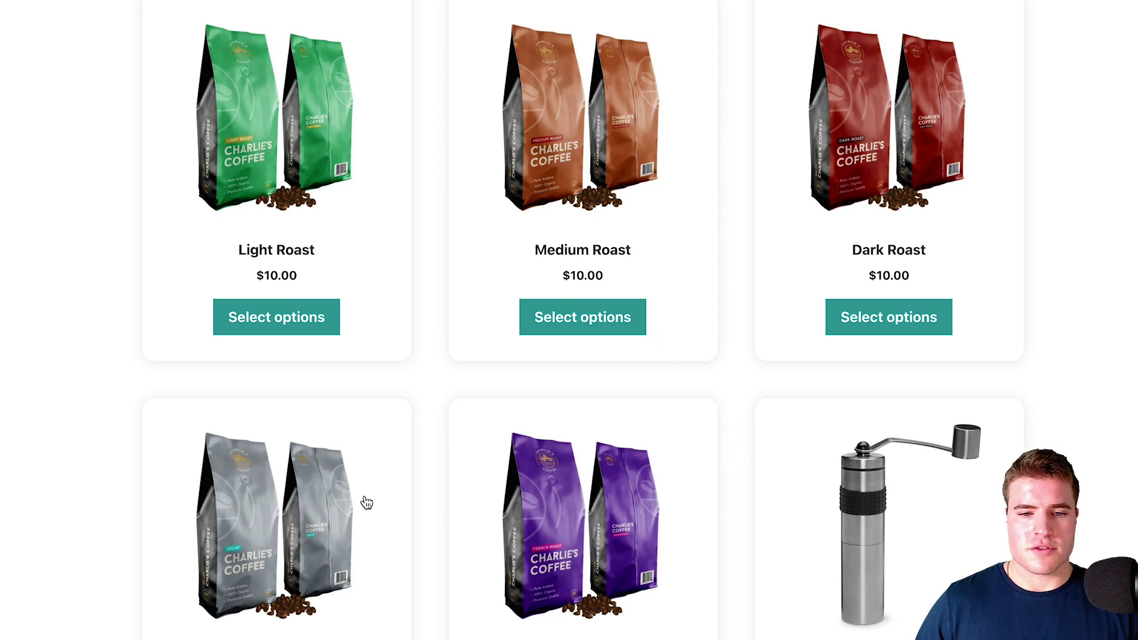
scroll(623, 319, "up", 3)
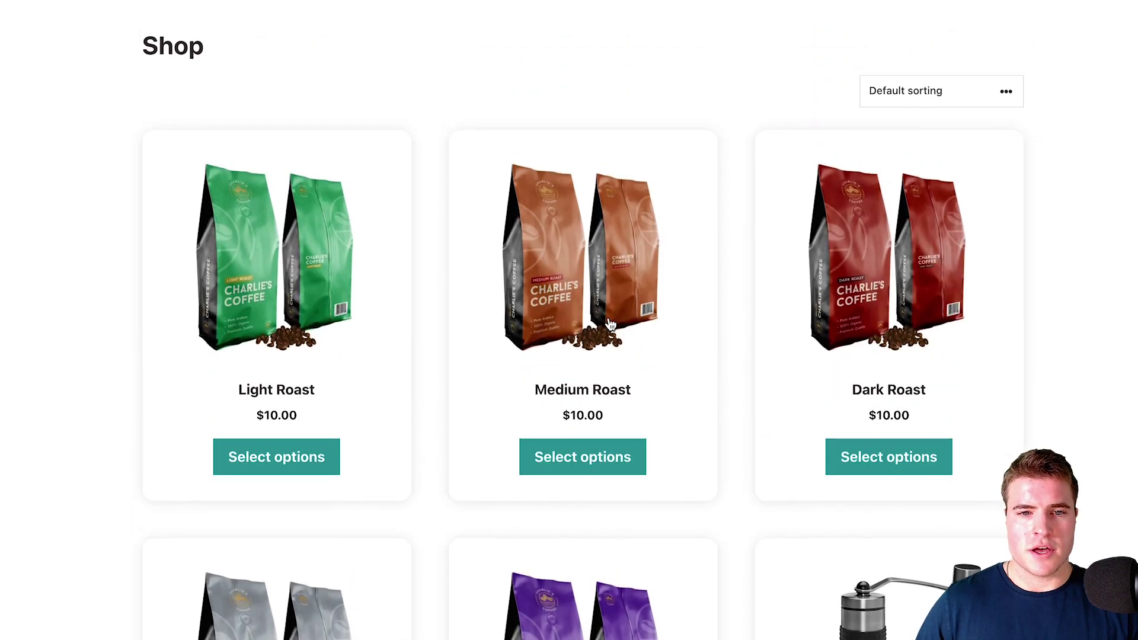
scroll(604, 316, "up", 3)
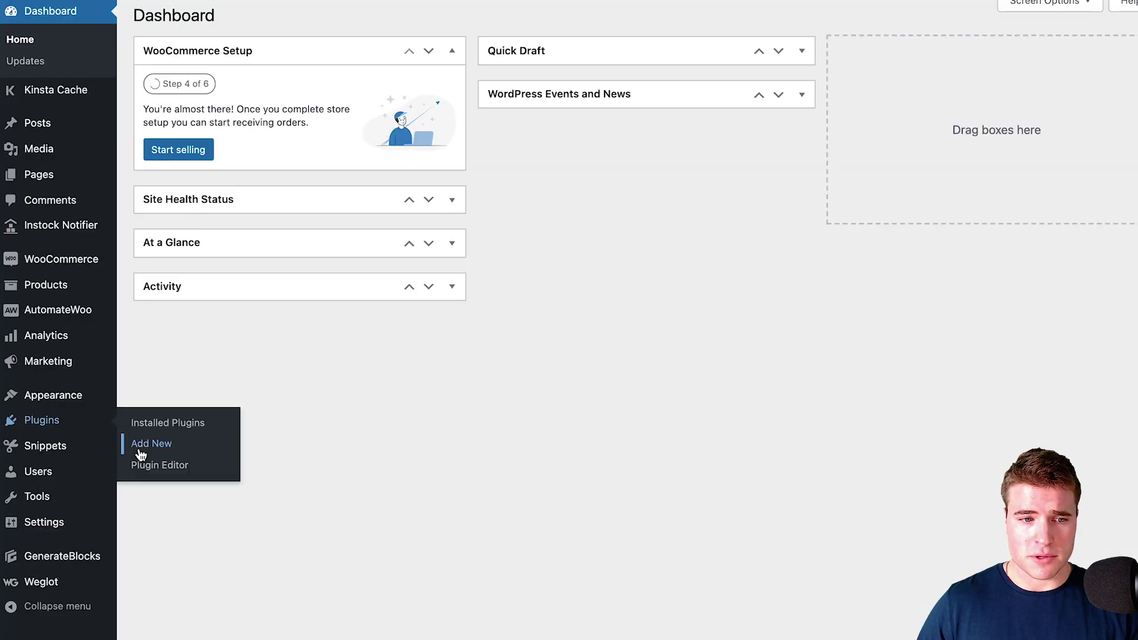
Upload the product-bundles zip under Plugins > Add New and install it
left_click(140, 445)
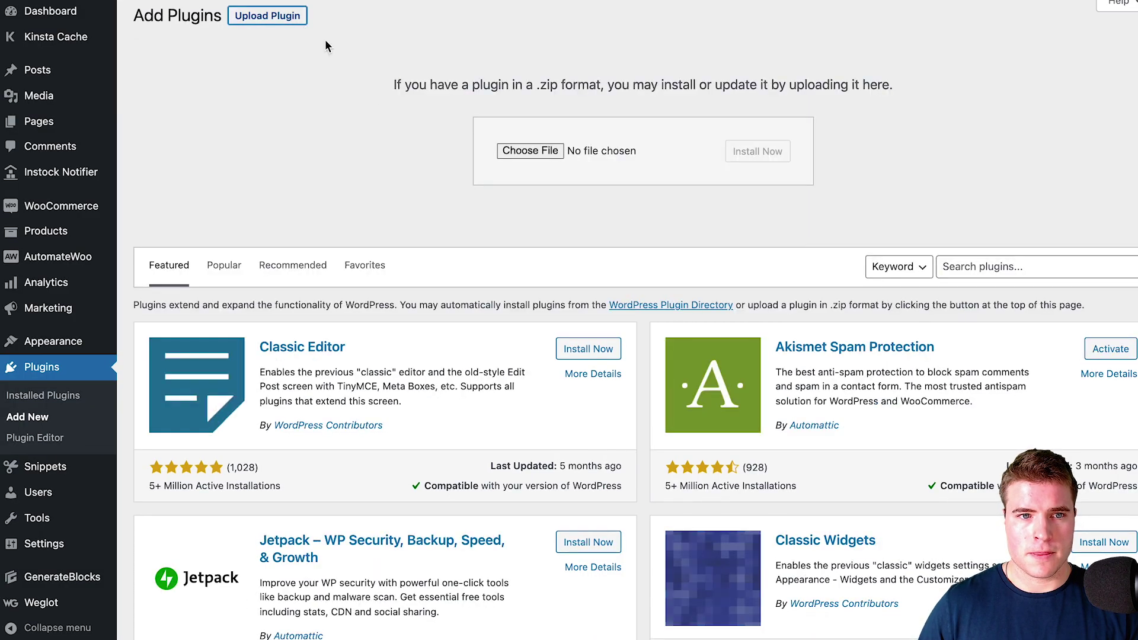
left_click(517, 153)
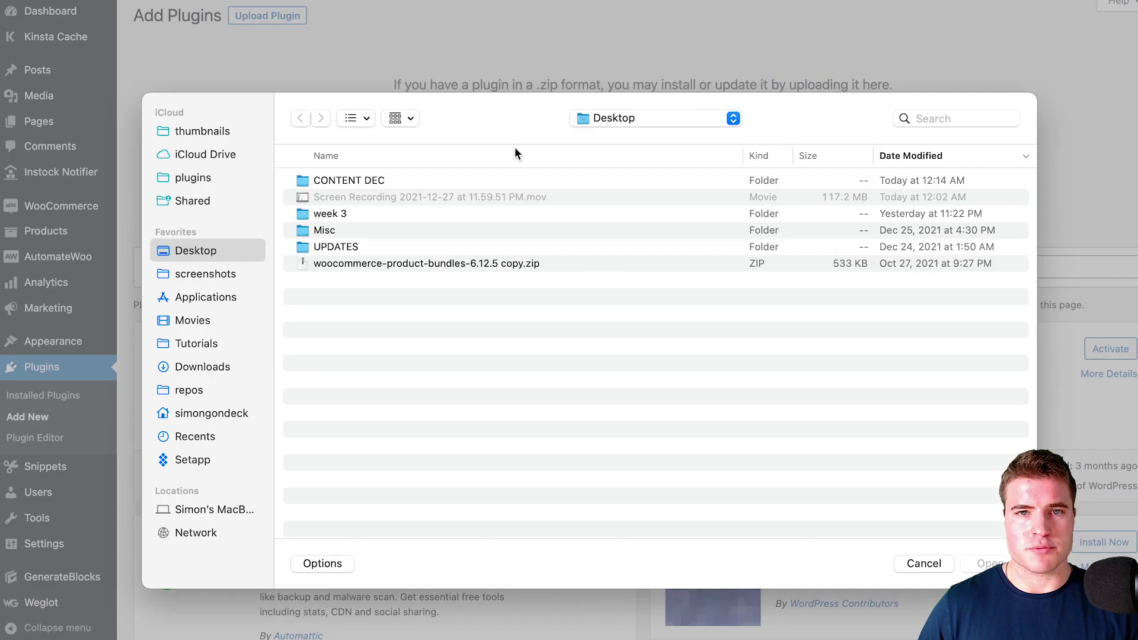
double_click(451, 264)
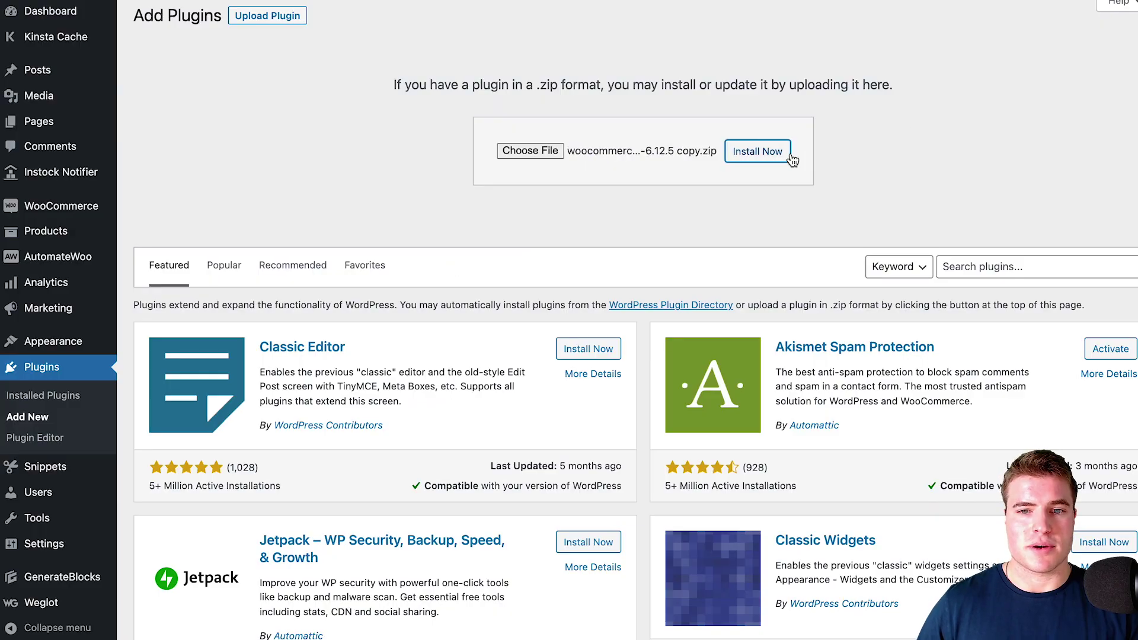
left_click(765, 151)
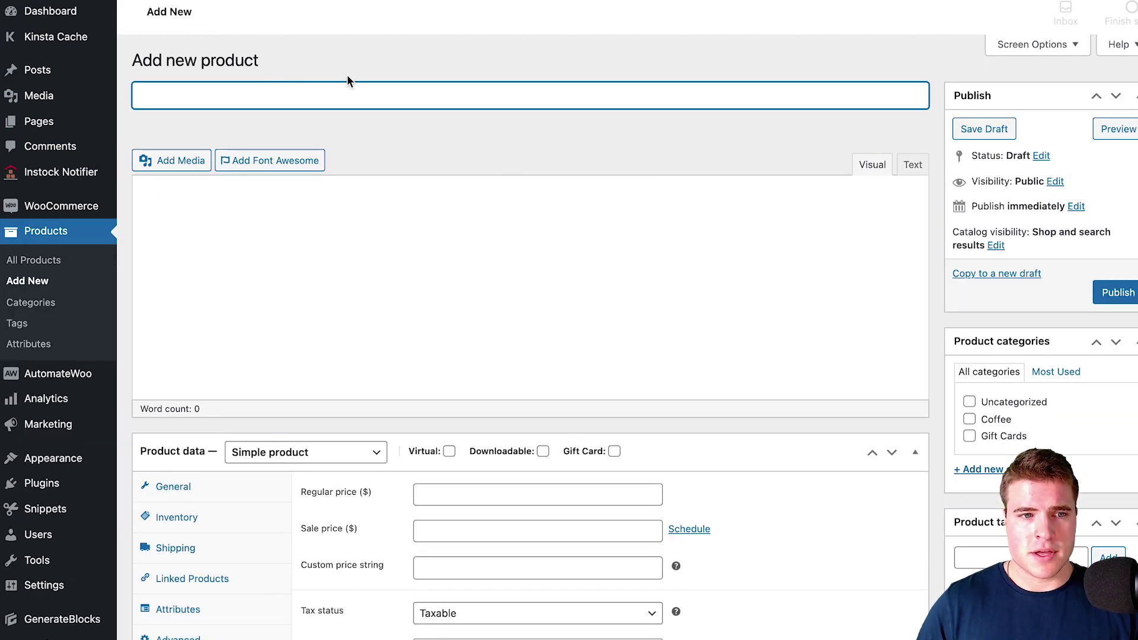
type("Build Yo")
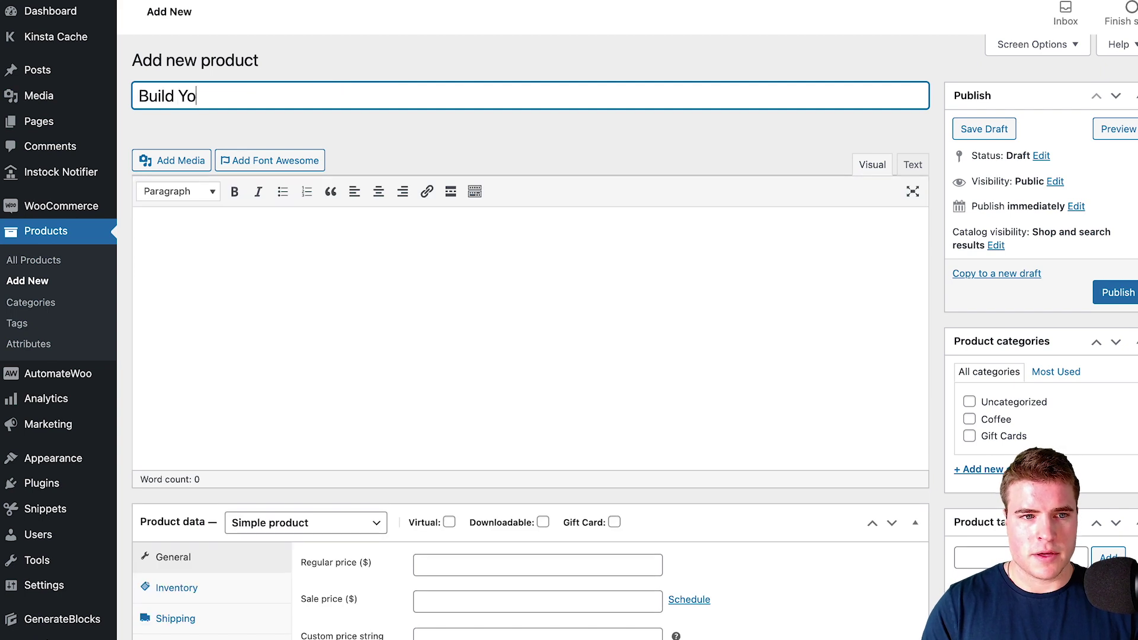
type("ur Own Box")
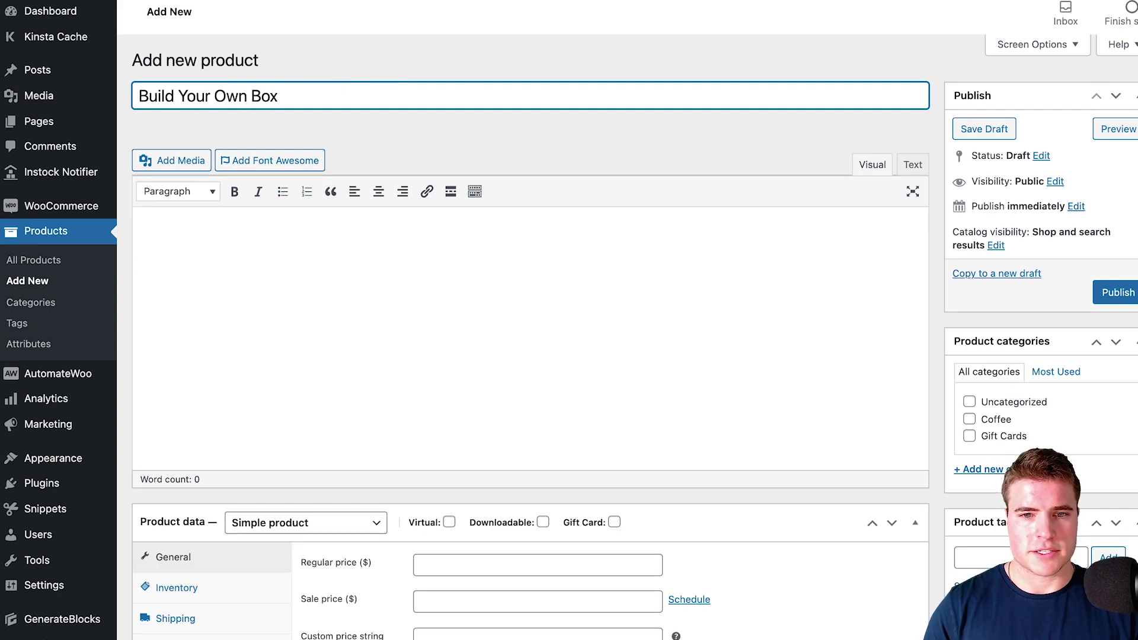
Put the product in Coffee, make it a Product bundle and enter its $30 price
left_click(982, 419)
scroll(614, 329, "down", 2)
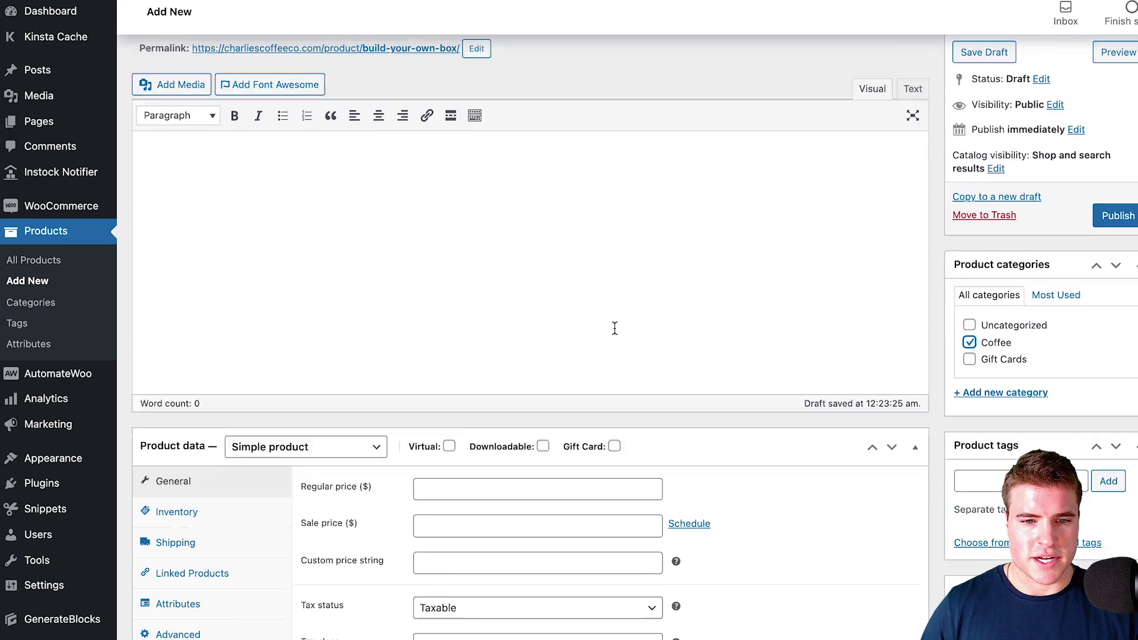
scroll(614, 329, "down", 3)
left_click(306, 297)
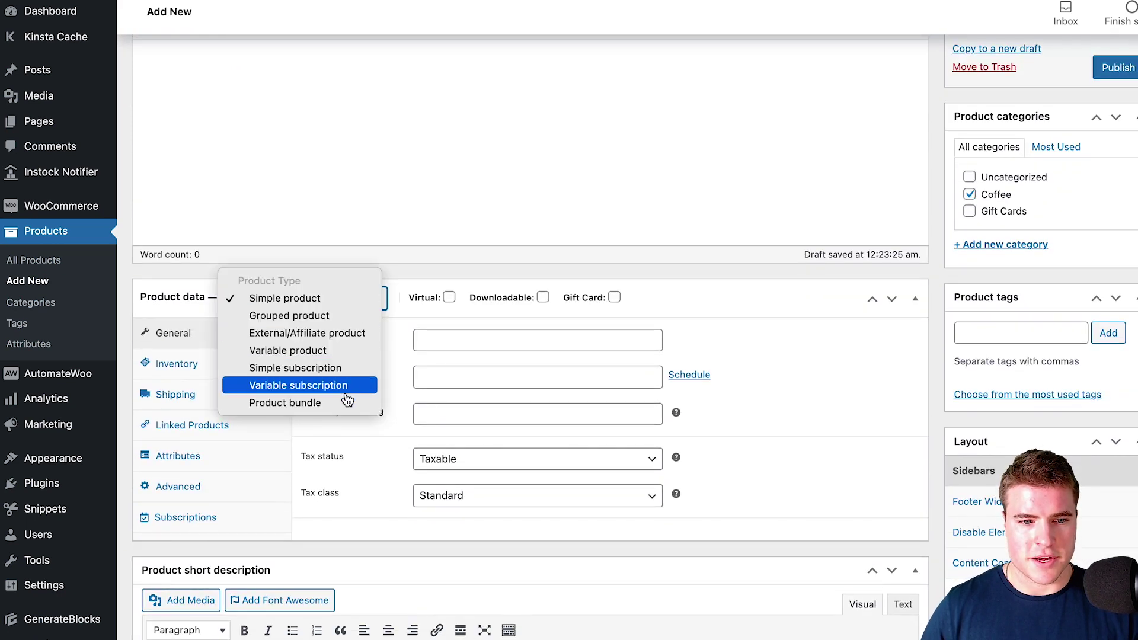
left_click(285, 402)
scroll(356, 378, "down", 1)
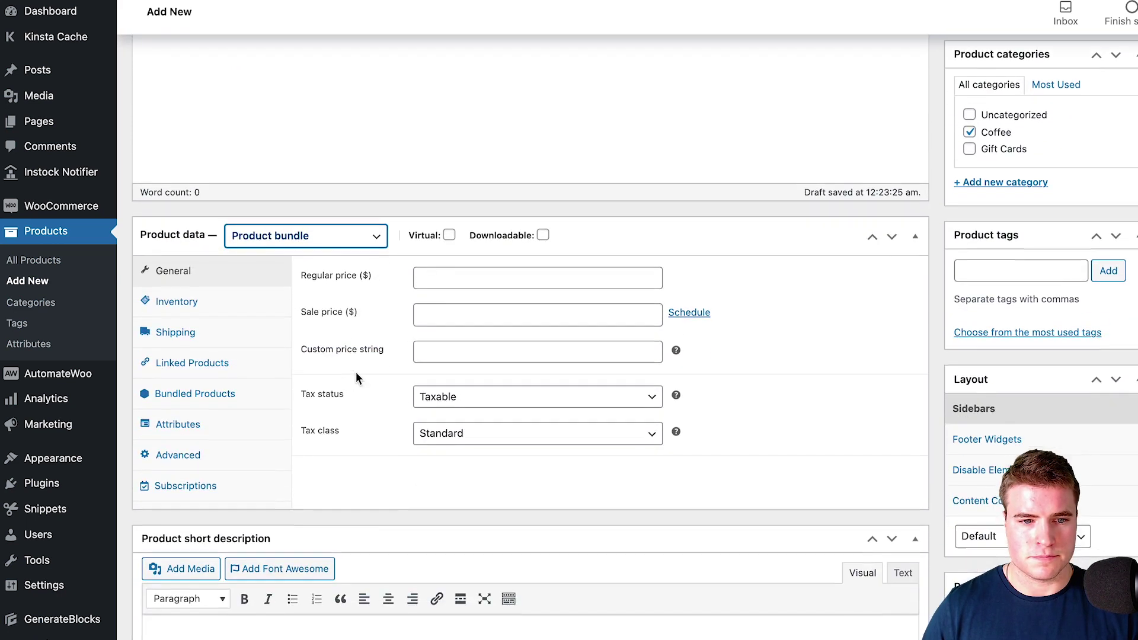
left_click(443, 281)
type("30")
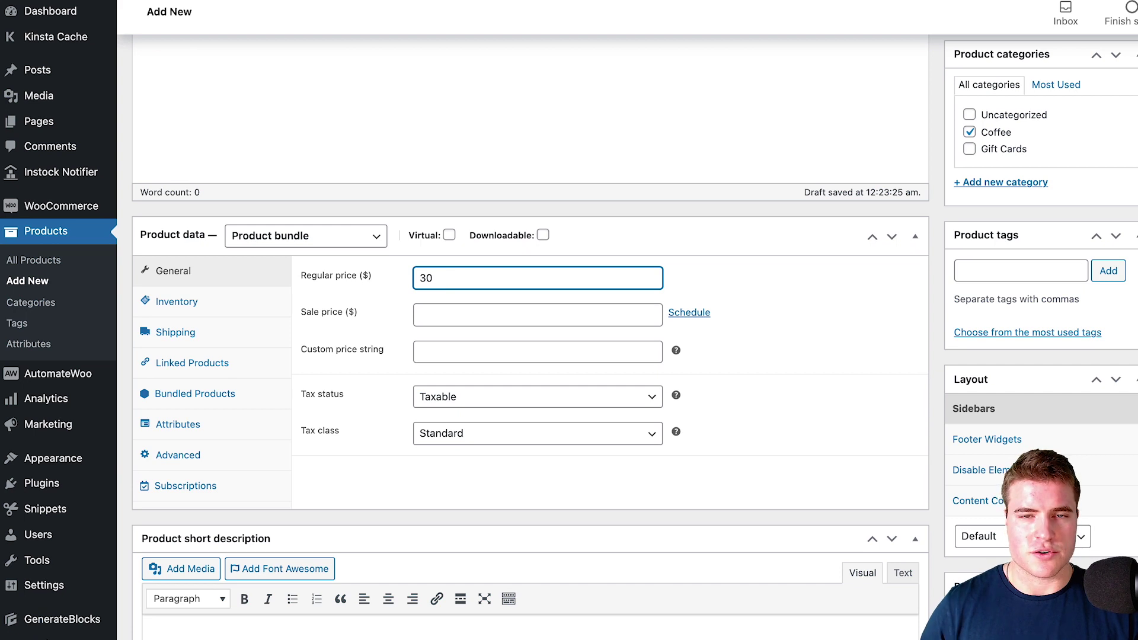
Set both Min Bundle Size and Max Bundle Size to 3
left_click(195, 394)
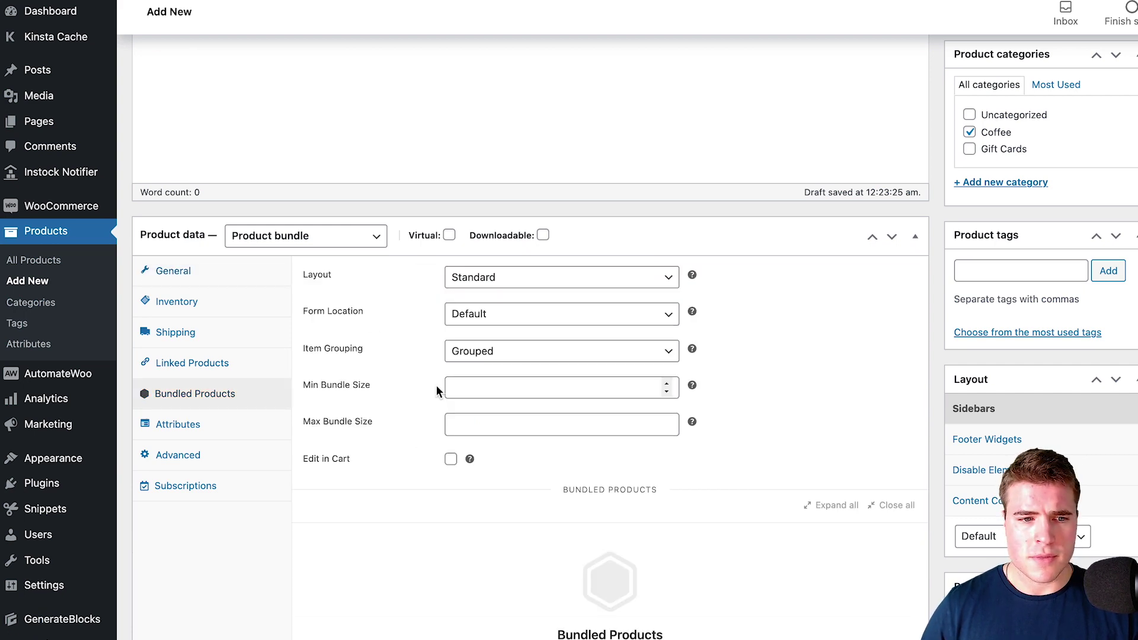
left_click(469, 386)
type("3")
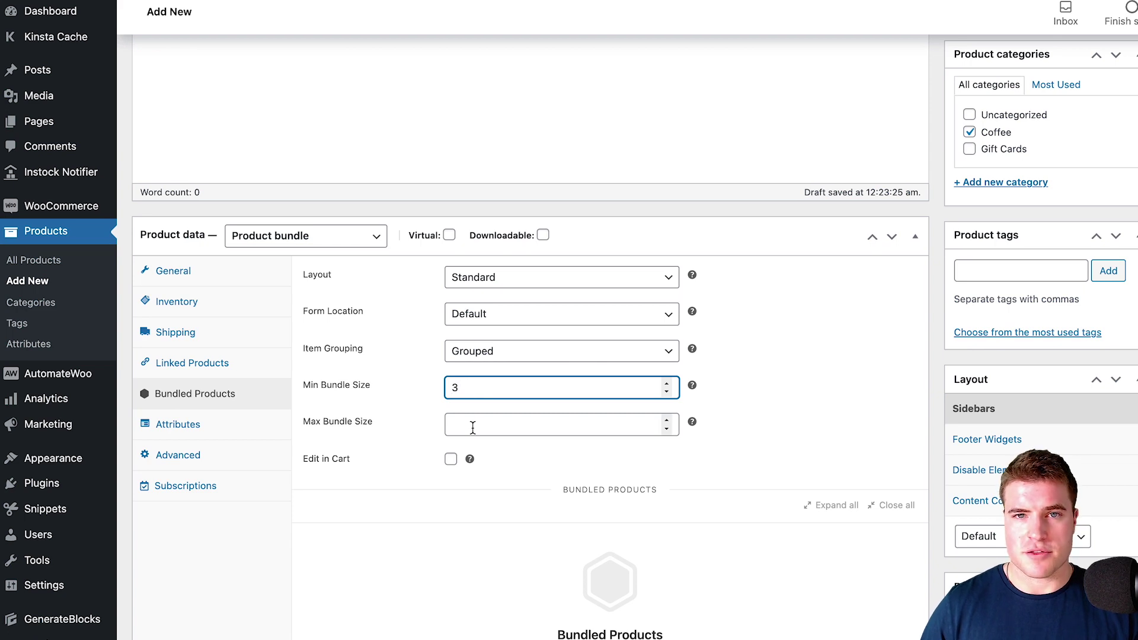
left_click(471, 428)
type("3")
scroll(414, 426, "down", 2)
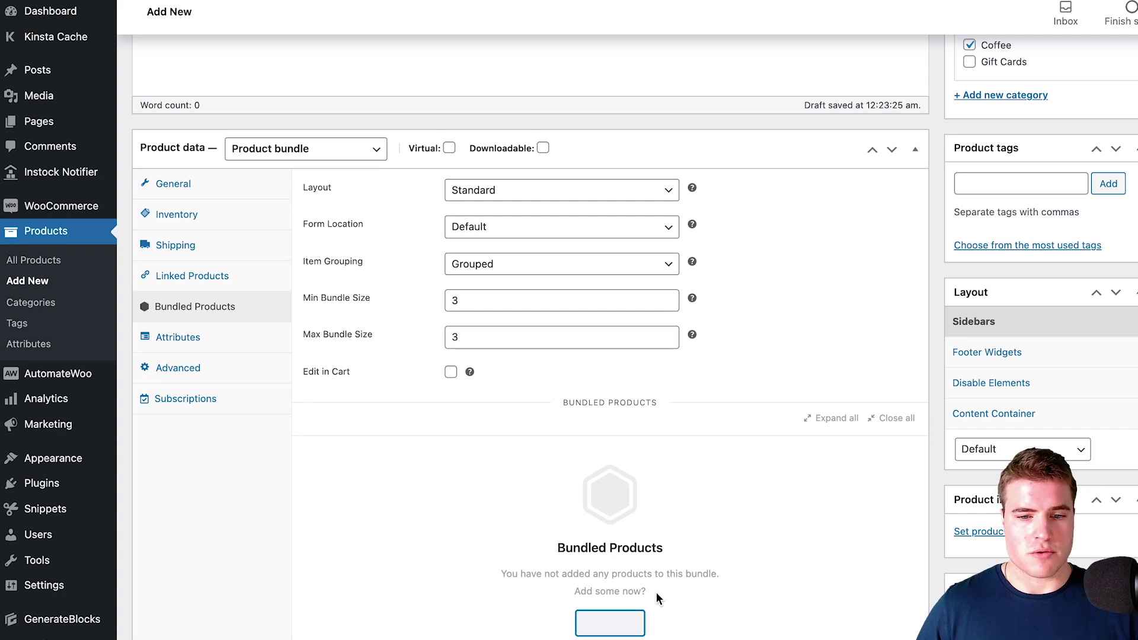
Add Light Roast, Medium Roast and Dark Roast to the bundle
left_click(602, 623)
type("light")
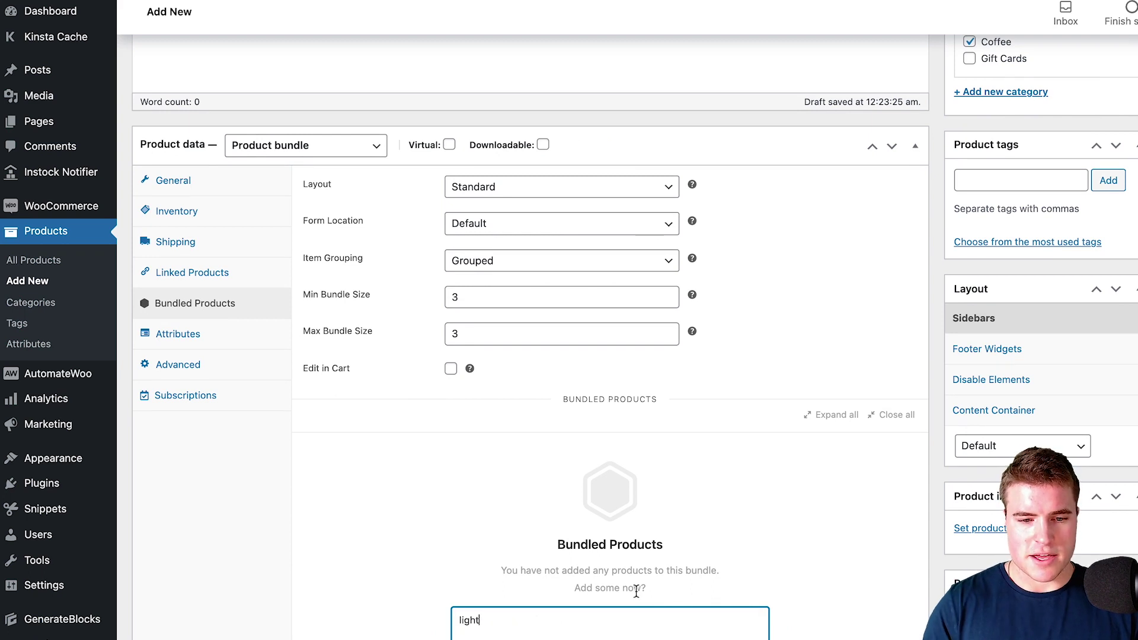
left_click(508, 635)
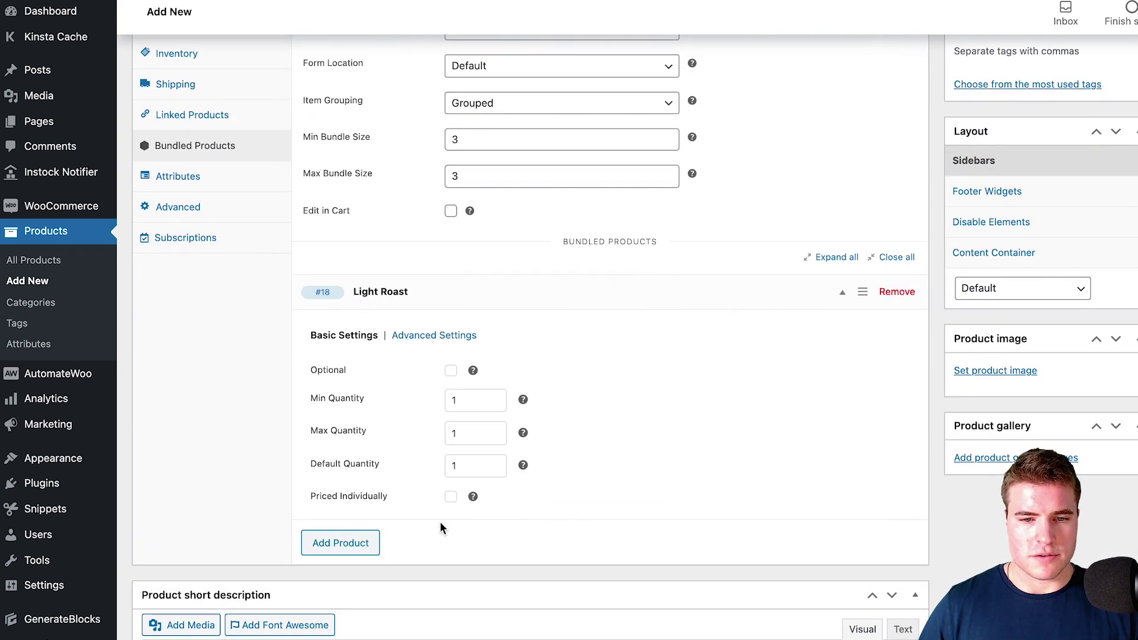
left_click(357, 543)
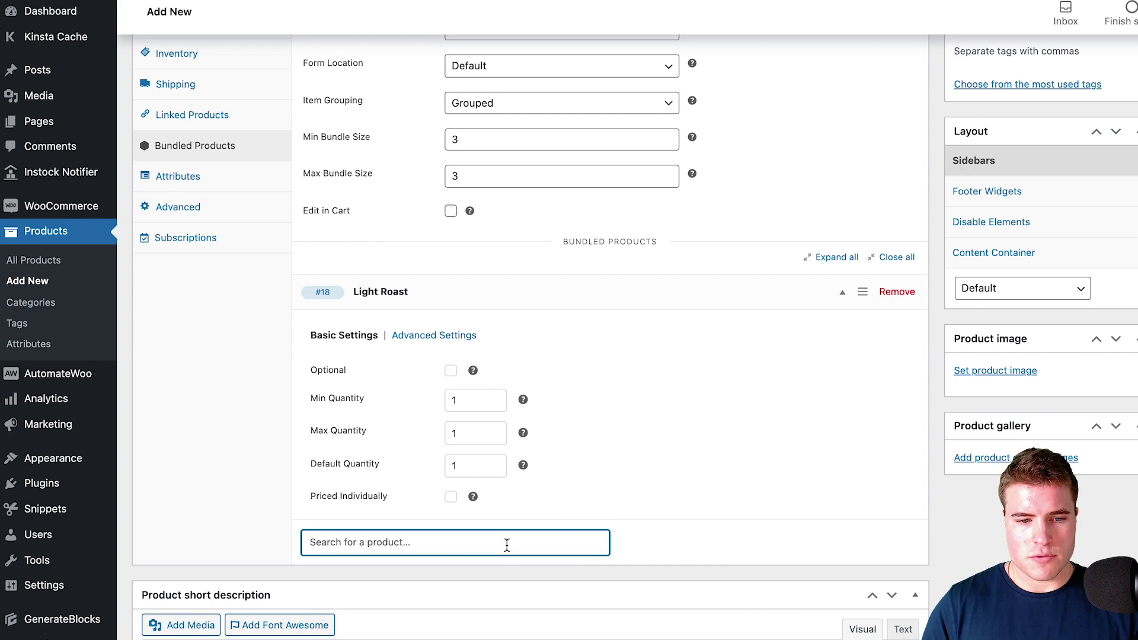
type("med")
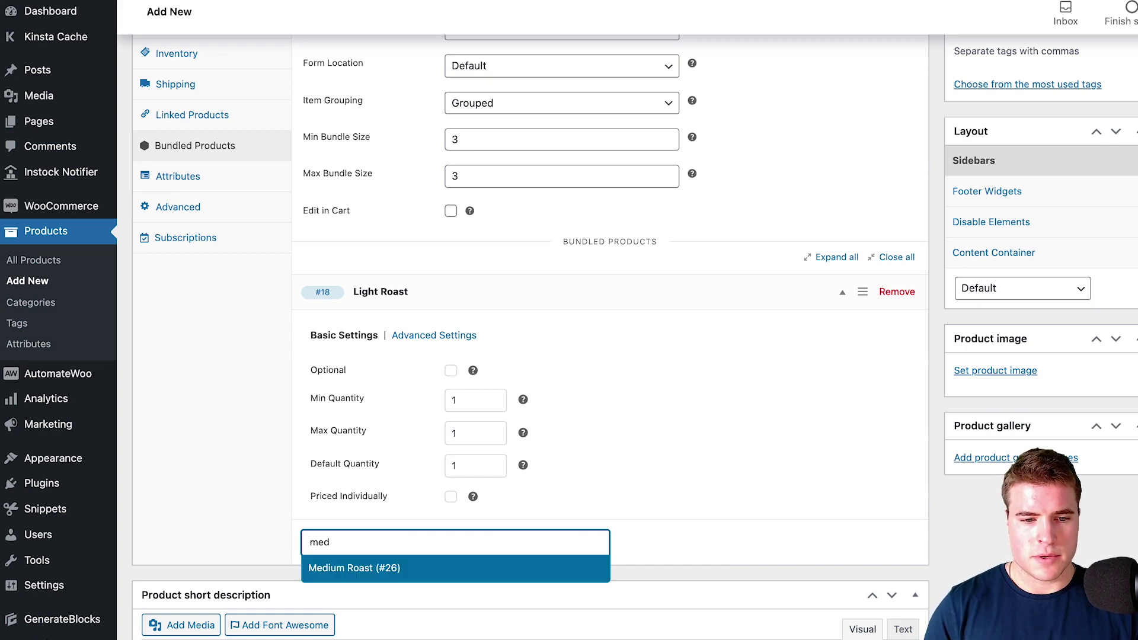
left_click(497, 567)
scroll(707, 525, "down", 2)
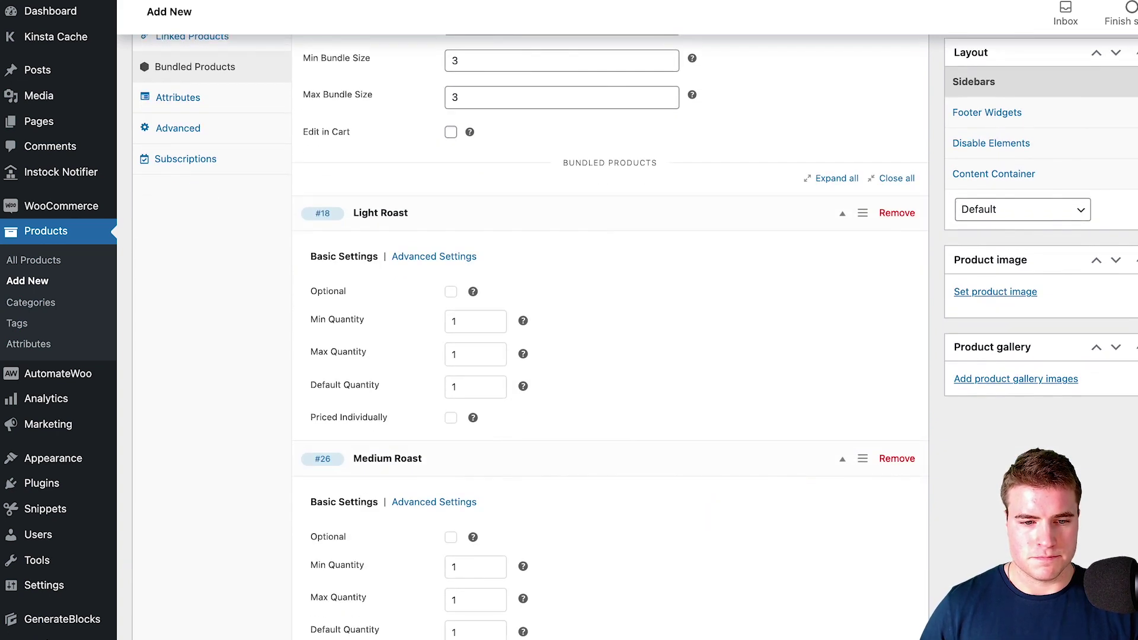
scroll(707, 525, "down", 2)
left_click(523, 537)
type("dark")
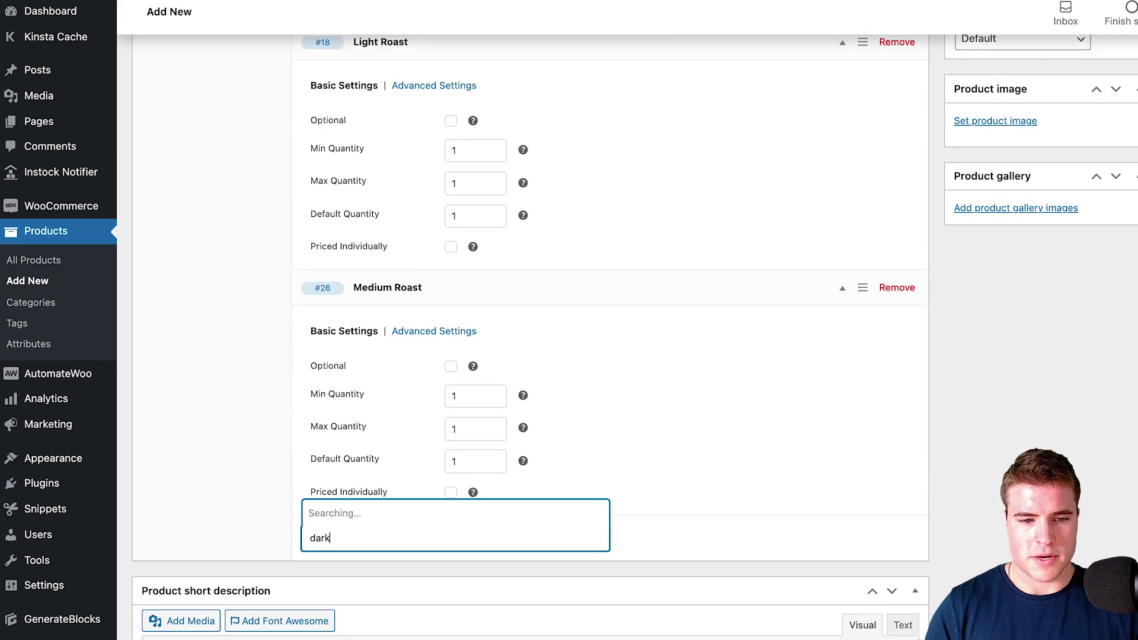
left_click(551, 513)
scroll(566, 463, "down", 3)
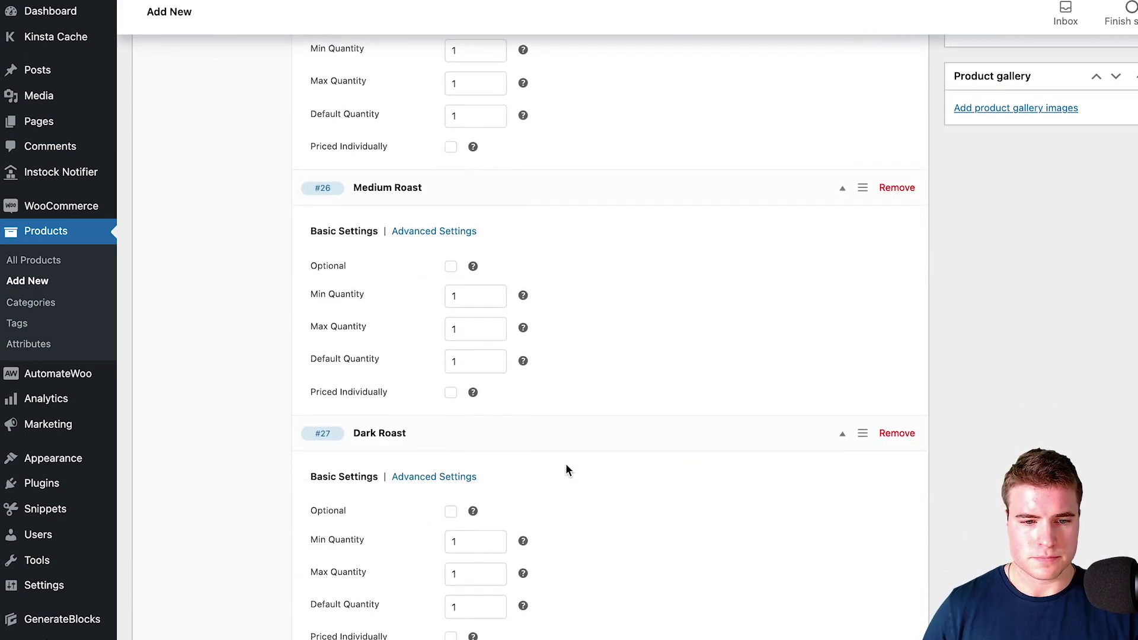
Add French Roast and Decaf Coffee to the bundle
left_click(340, 584)
scroll(534, 534, "down", 2)
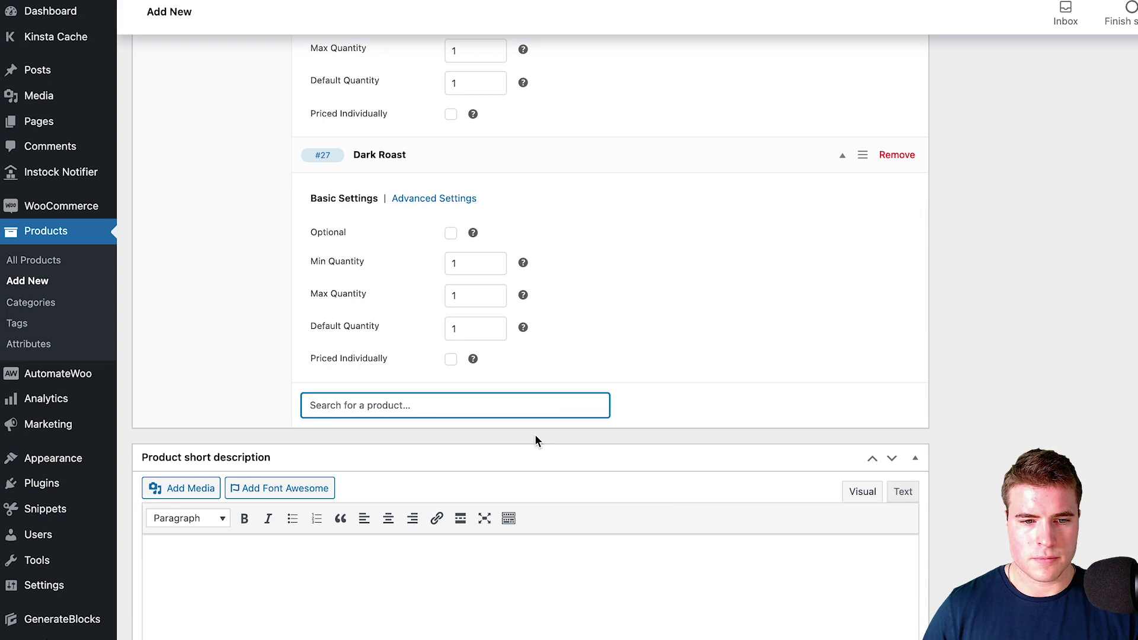
left_click(510, 409)
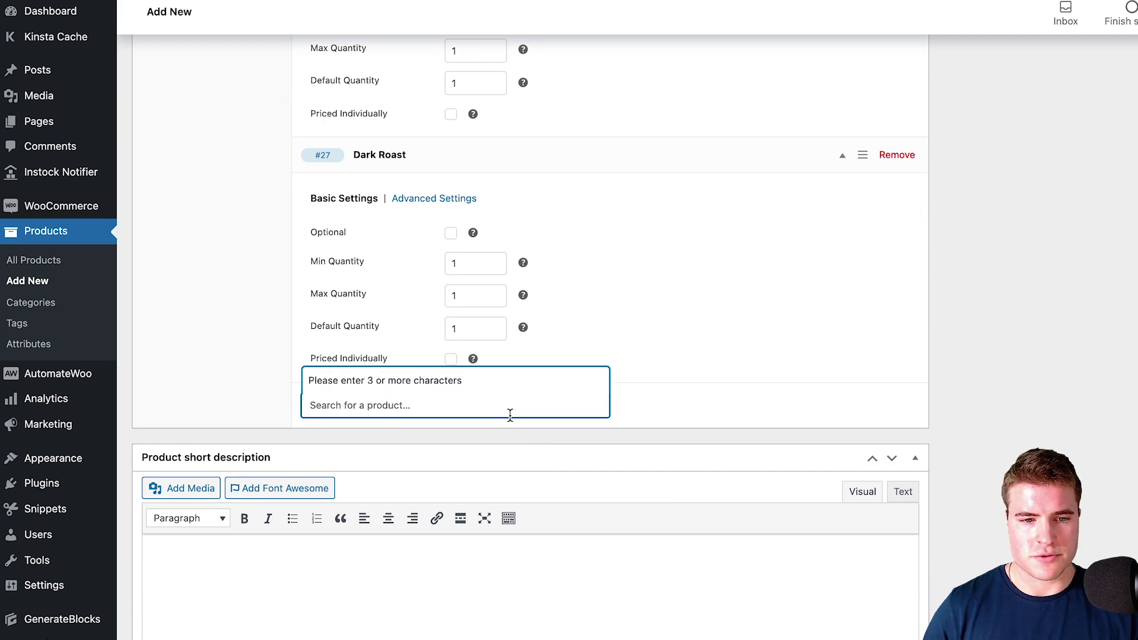
type("fren")
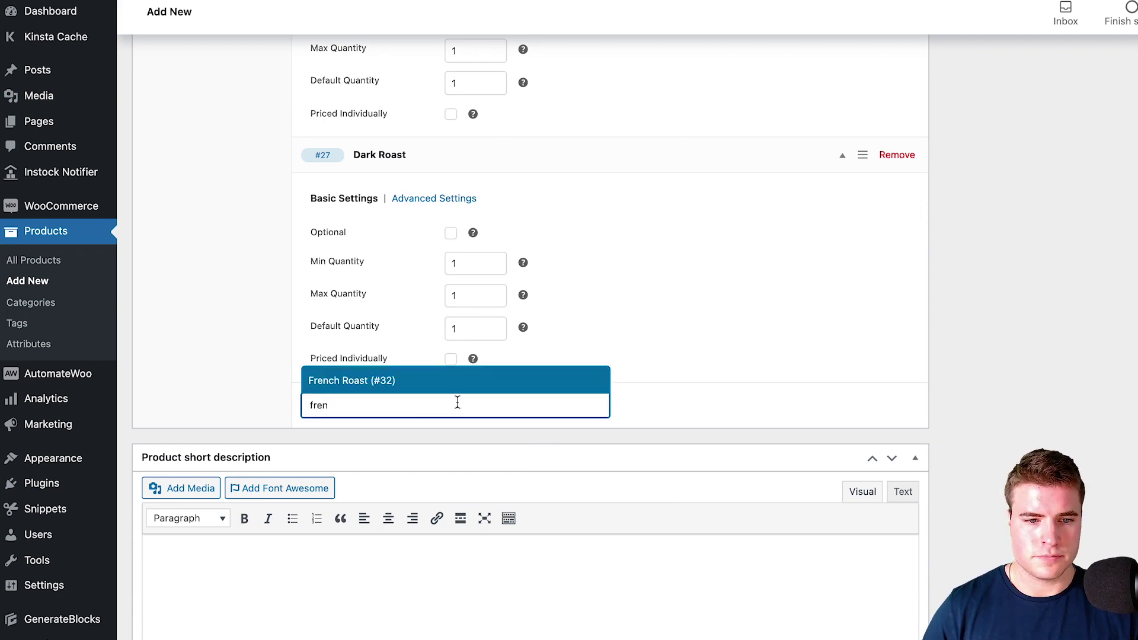
left_click(446, 380)
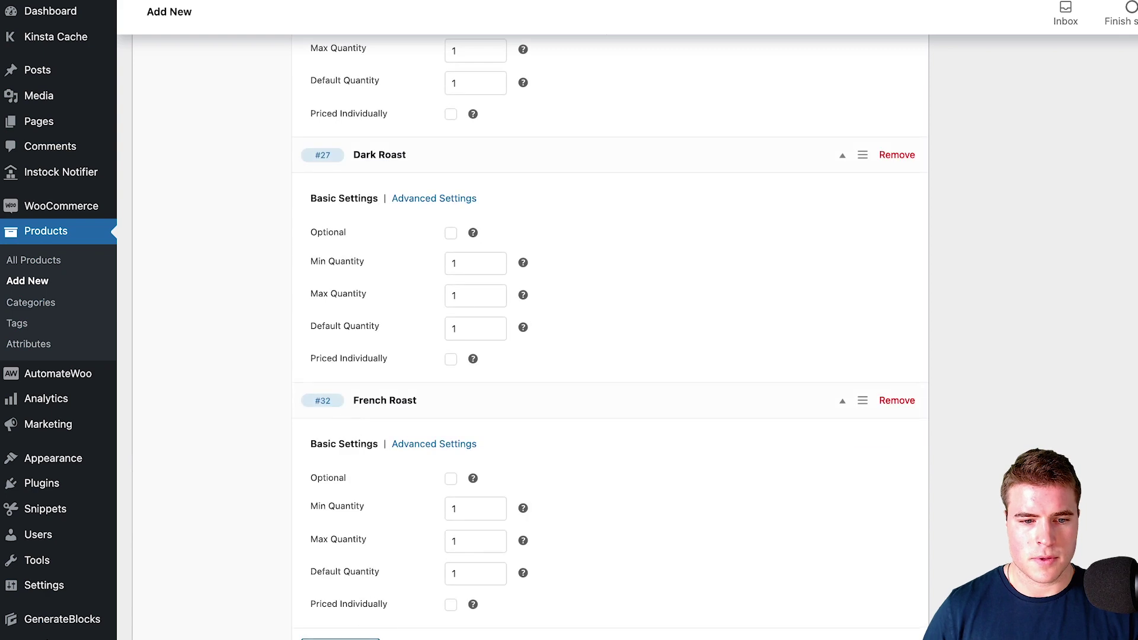
scroll(533, 356, "down", 5)
left_click(451, 348)
type("dec")
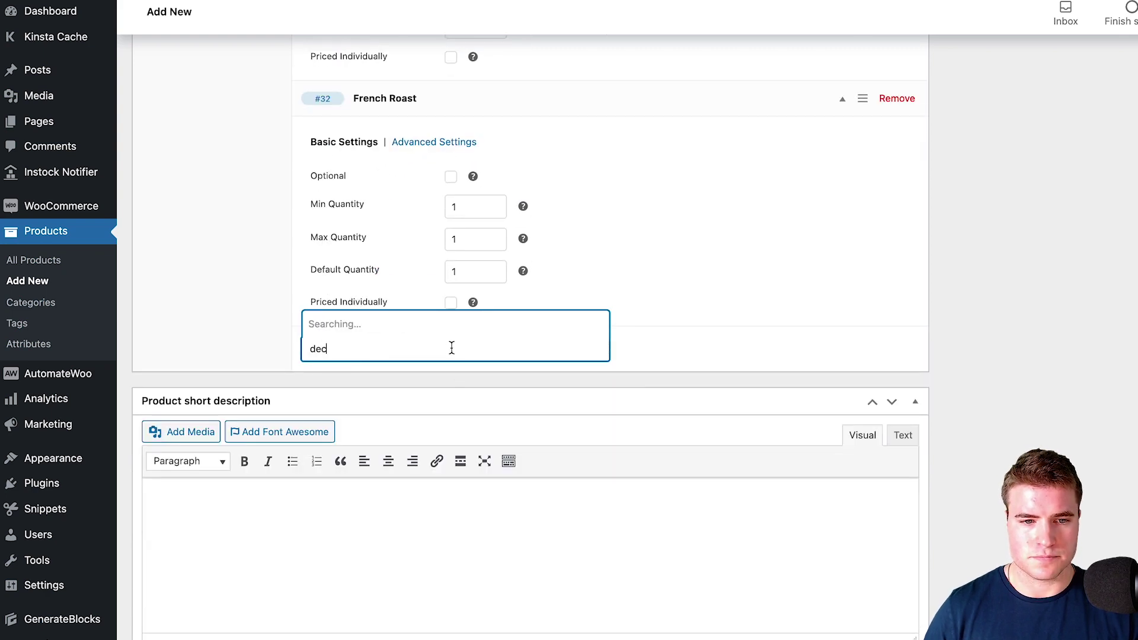
left_click(406, 326)
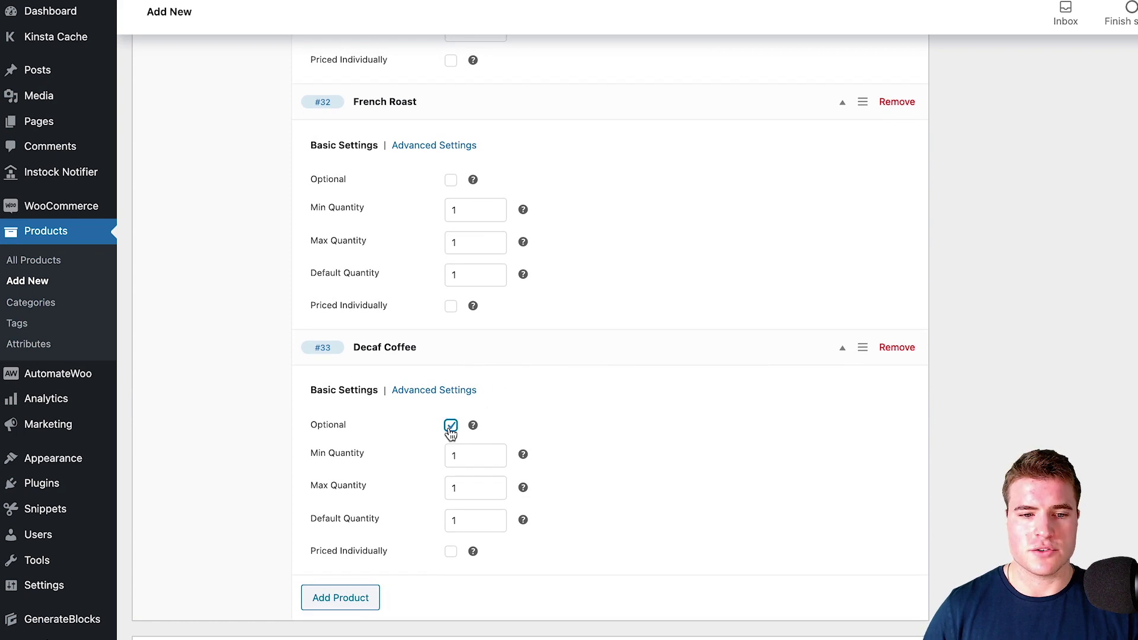
Set Decaf Coffee and French Roast to a maximum quantity of 3, and open Set product image
left_click(469, 489)
type("3")
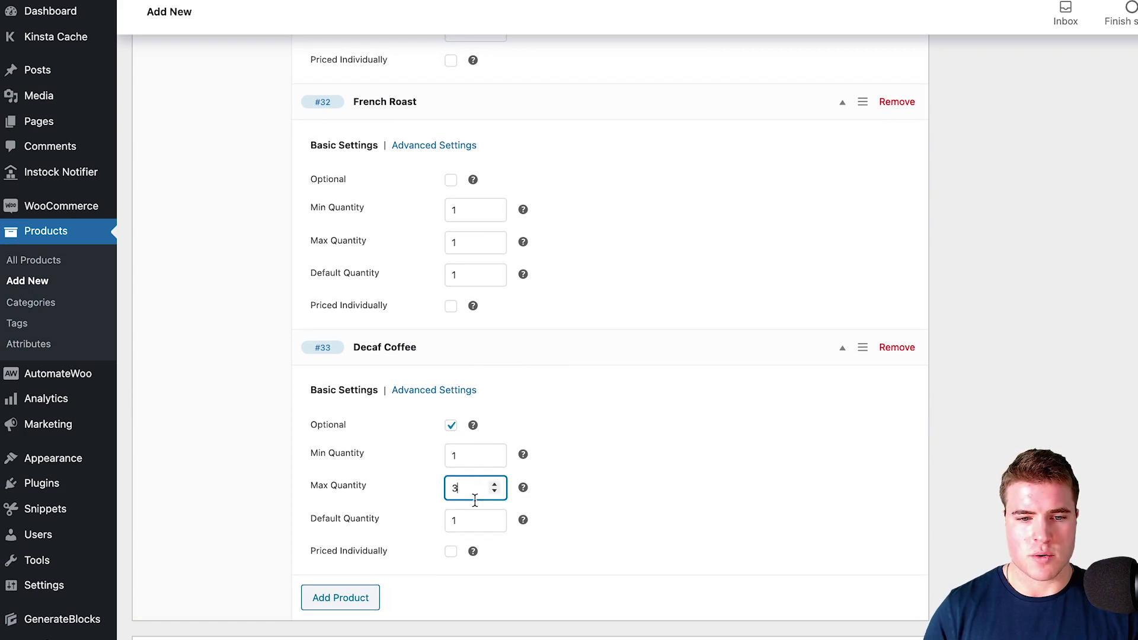
scroll(547, 484, "up", 1)
left_click(474, 259)
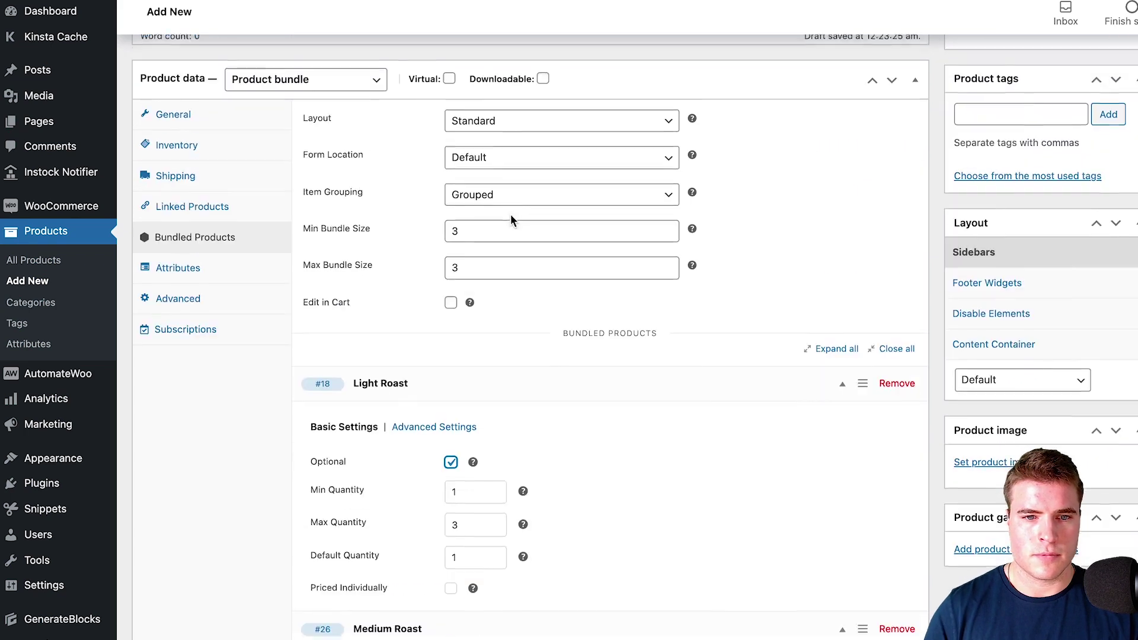
left_click(981, 465)
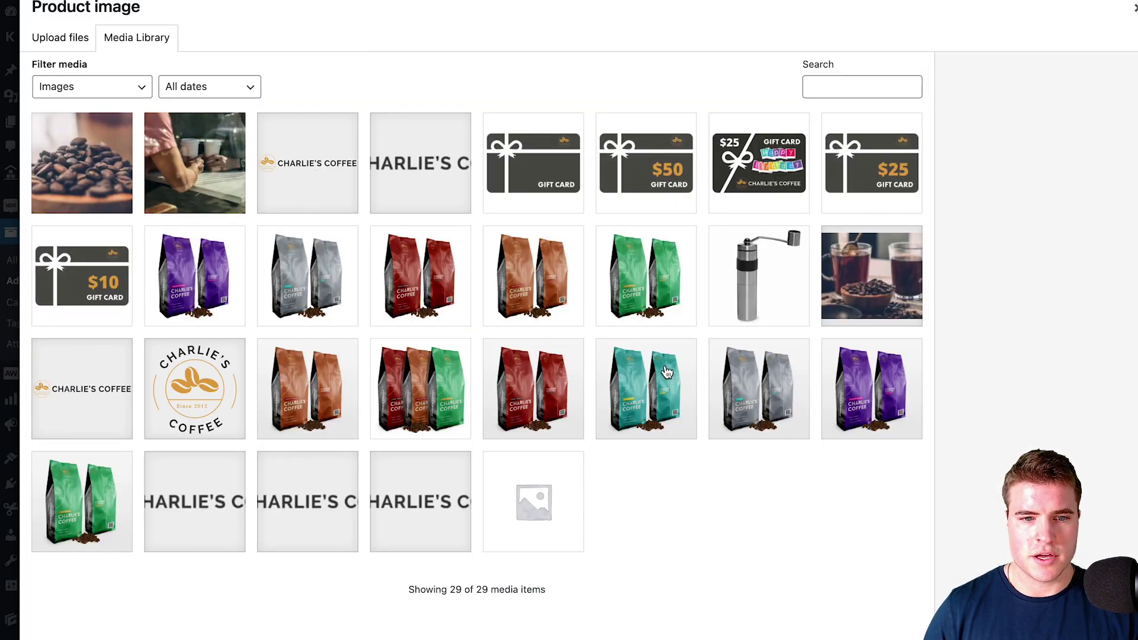
Use the three-bag coffee photo as the product image, then publish Build Your Own Box
left_click(419, 388)
left_click(1094, 471)
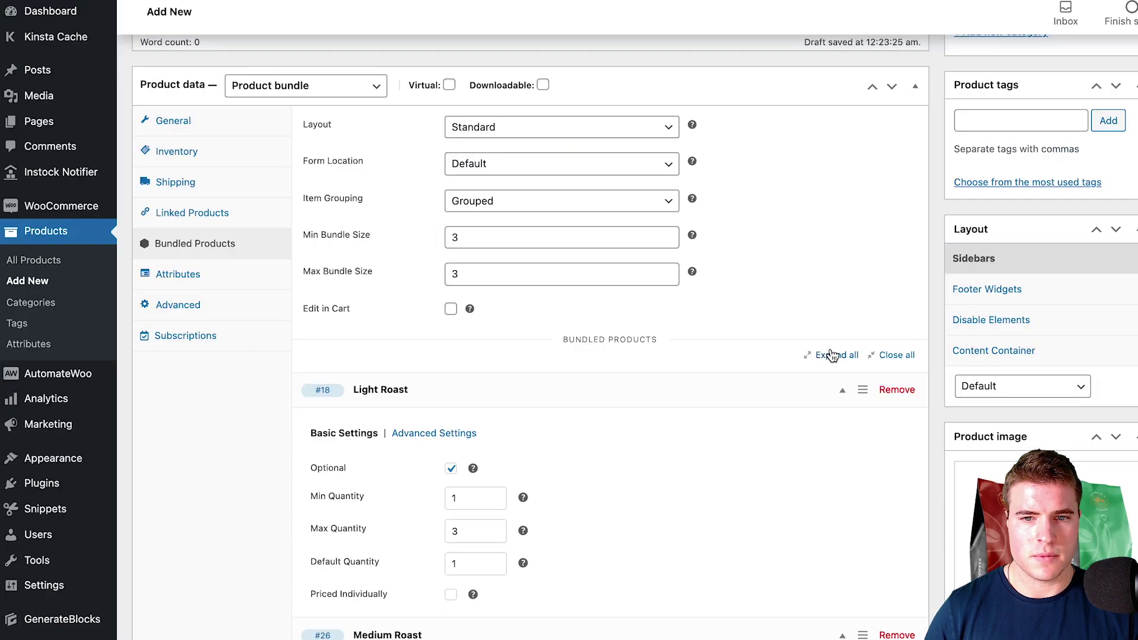
scroll(812, 341, "up", 6)
scroll(809, 340, "up", 3)
scroll(709, 345, "up", 4)
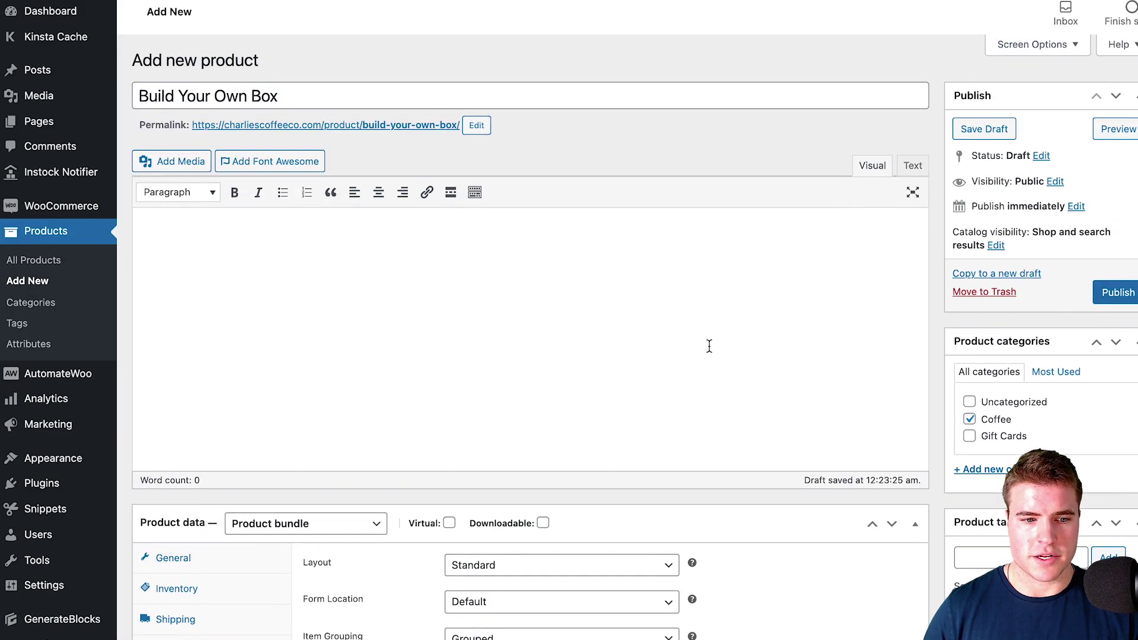
left_click(1118, 292)
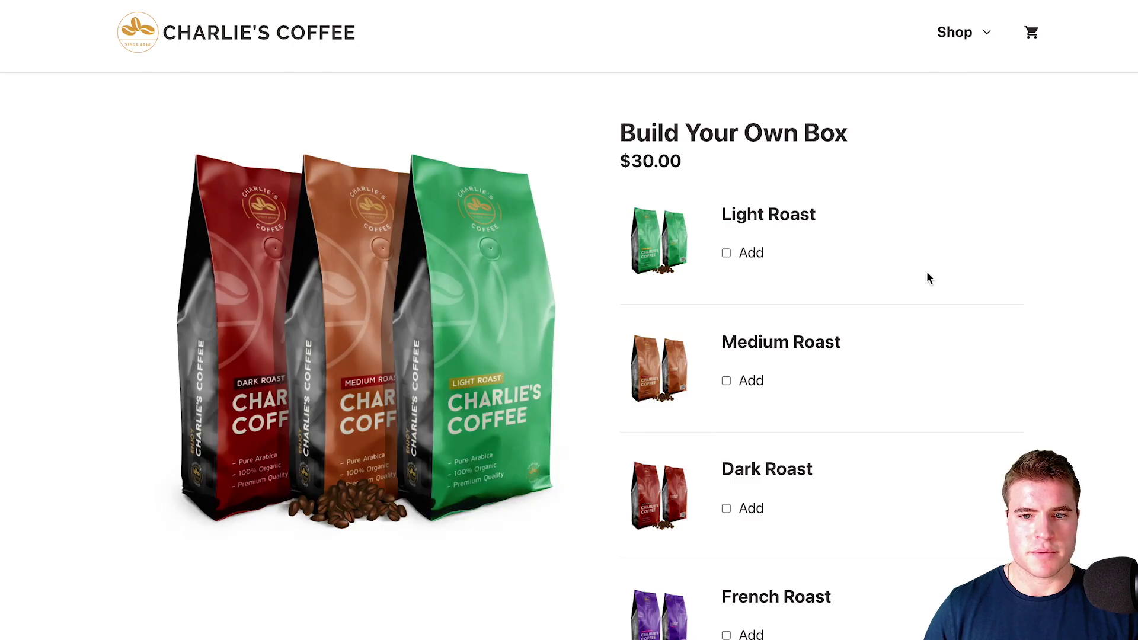
Add one each of Light Roast, Dark Roast and Decaf Coffee to the box
key("ctrl+minus")
scroll(920, 275, "down", 1)
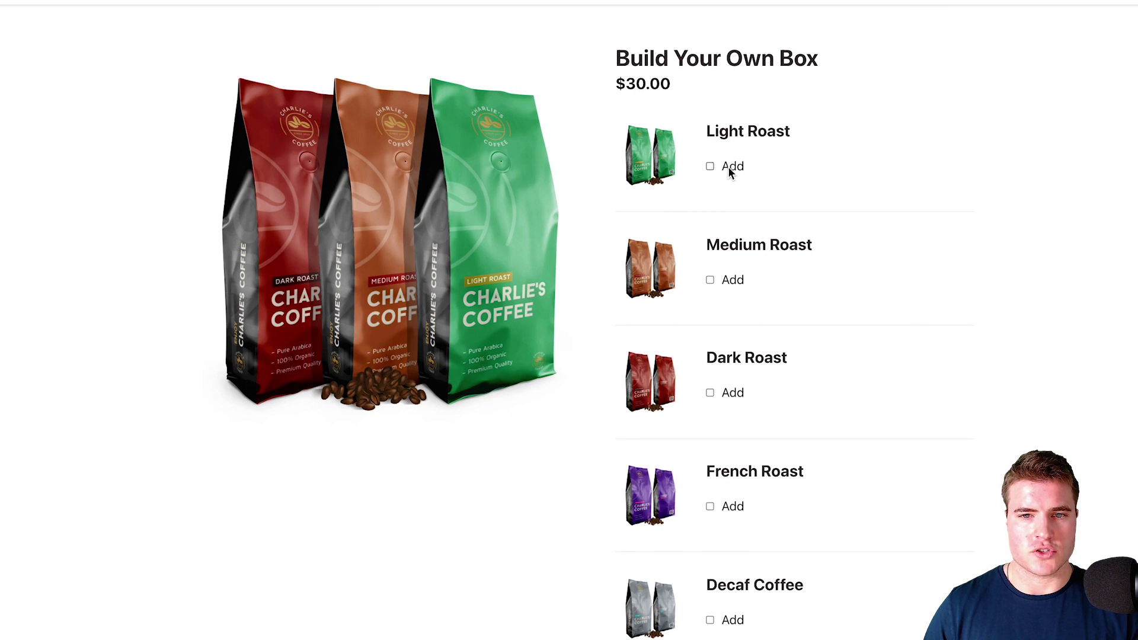
left_click(730, 166)
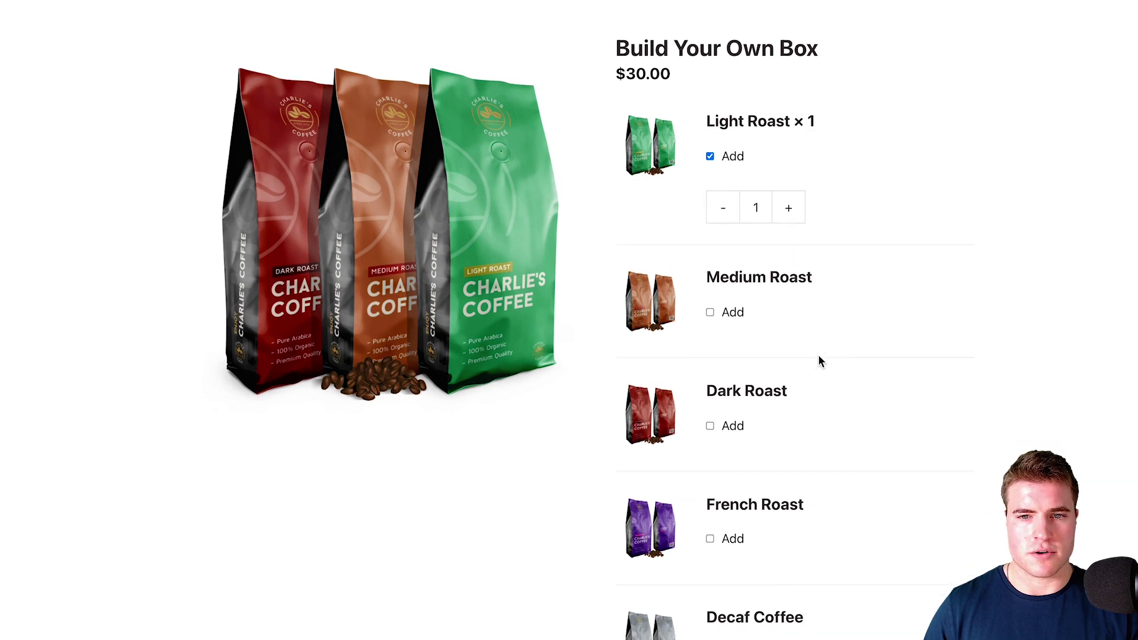
left_click(737, 421)
left_click(734, 633)
scroll(967, 440, "down", 2)
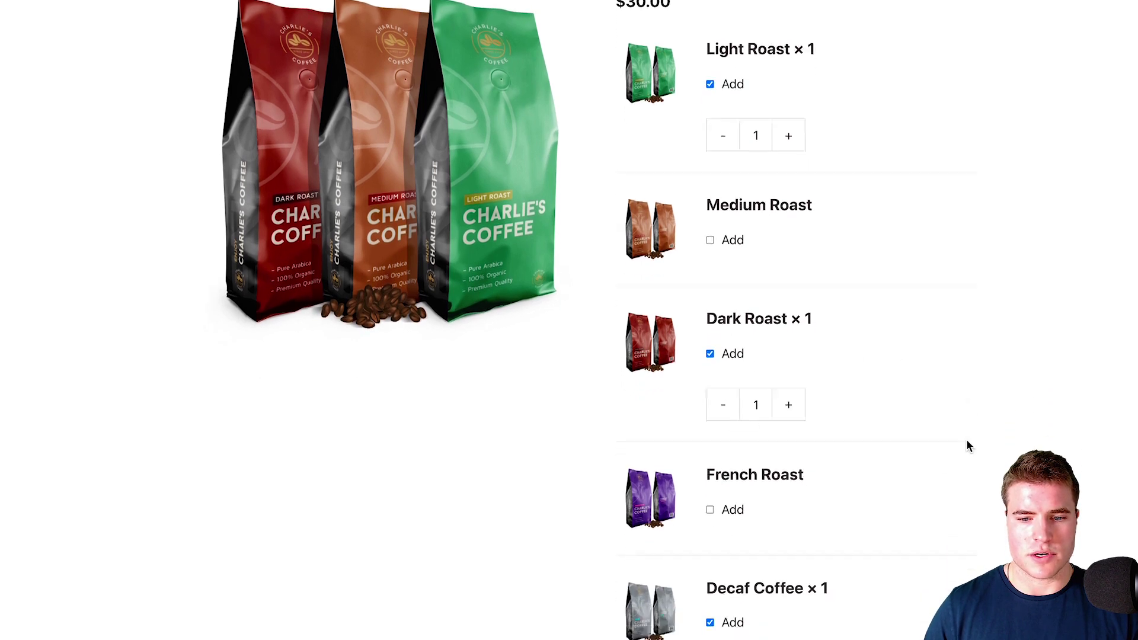
scroll(967, 439, "down", 2)
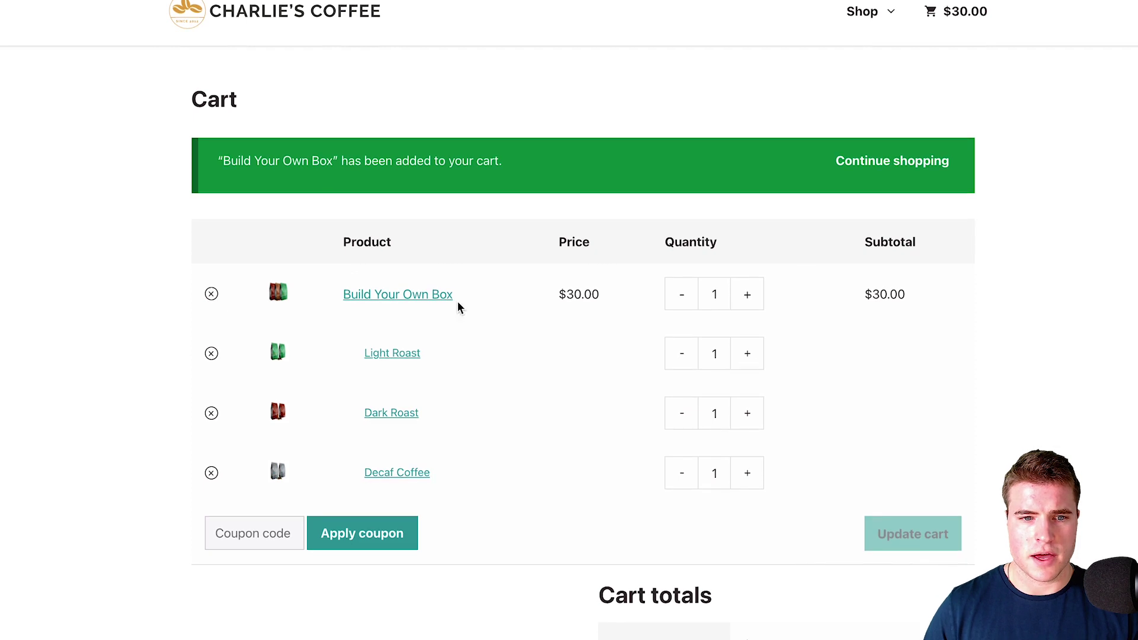
scroll(792, 352, "down", 2)
scroll(791, 352, "down", 2)
scroll(792, 353, "down", 2)
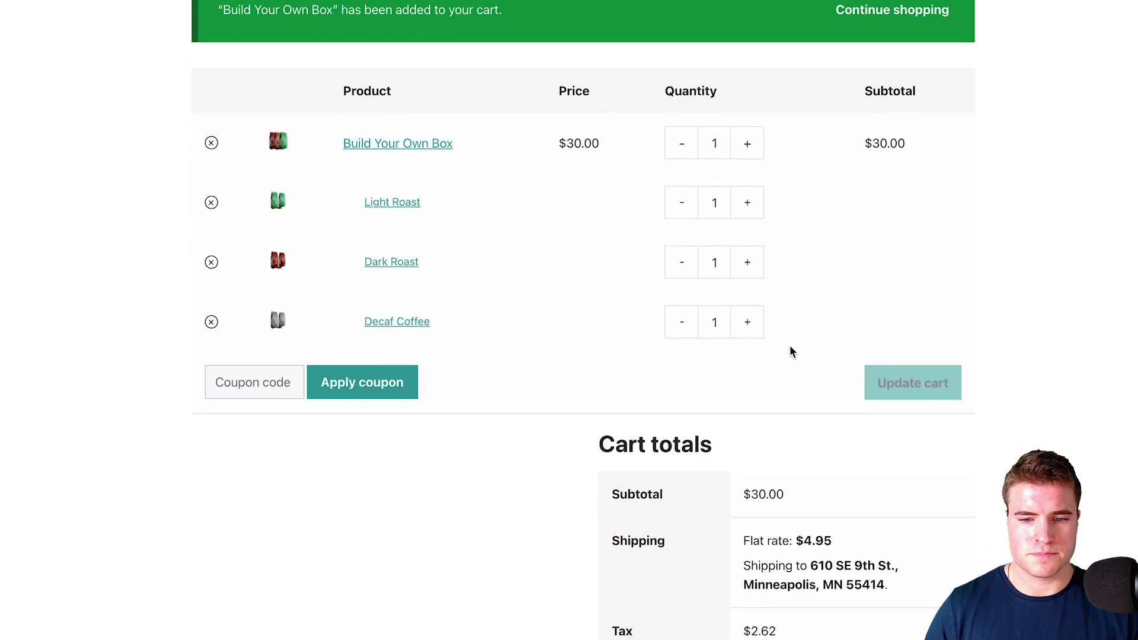
scroll(792, 352, "down", 2)
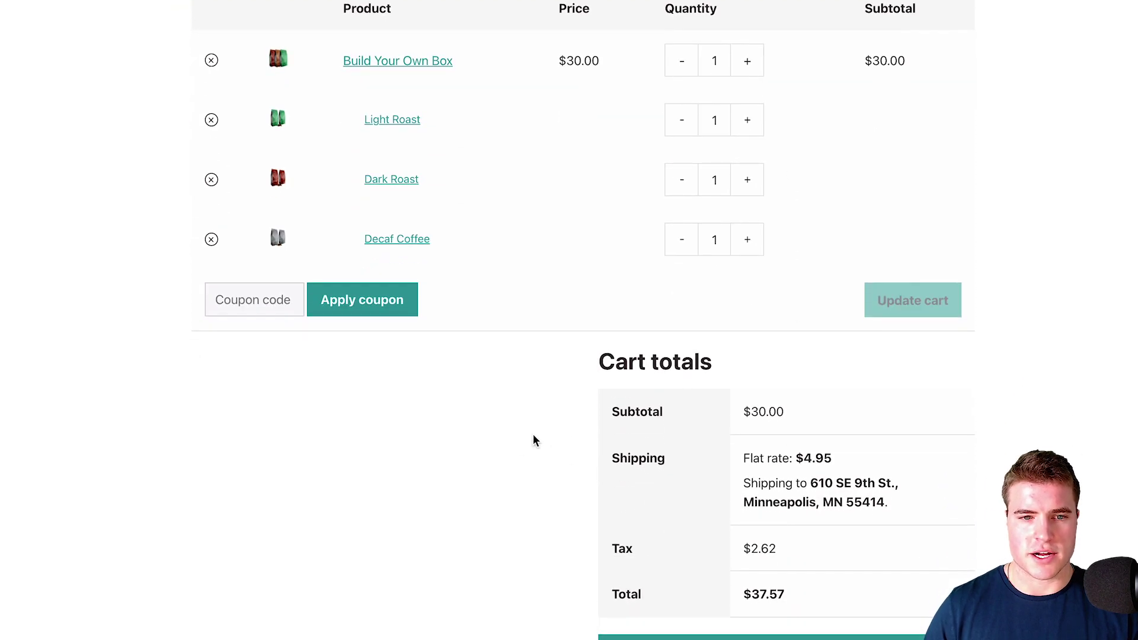
scroll(714, 416, "down", 5)
scroll(714, 417, "down", 5)
scroll(714, 416, "down", 4)
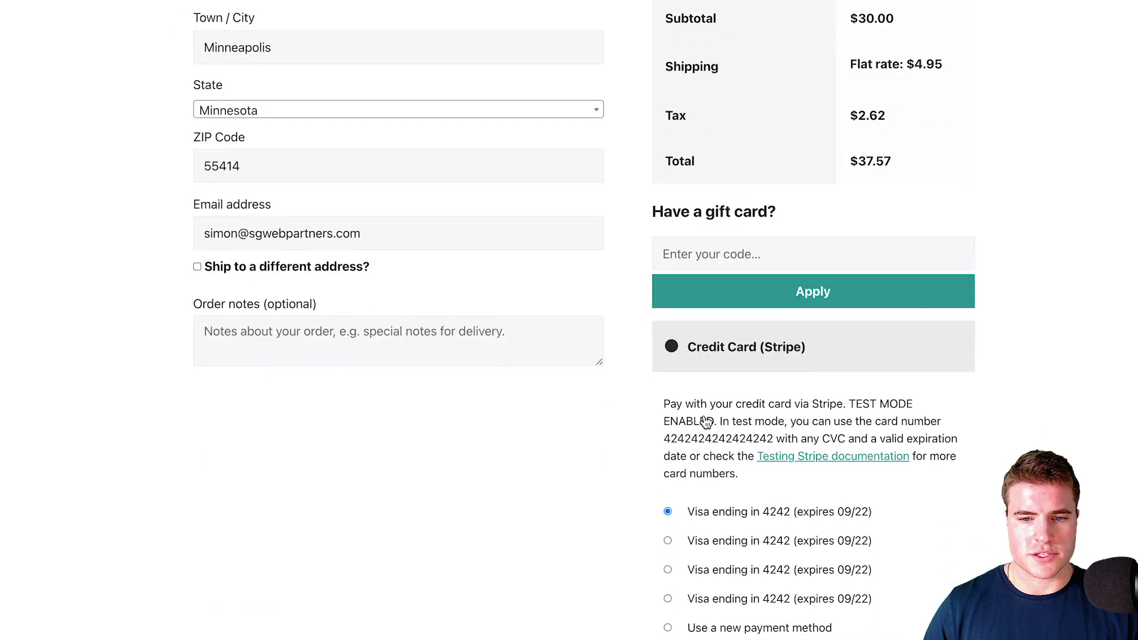
scroll(707, 420, "down", 3)
Place the $37.57 test order with the saved Visa card
left_click(768, 627)
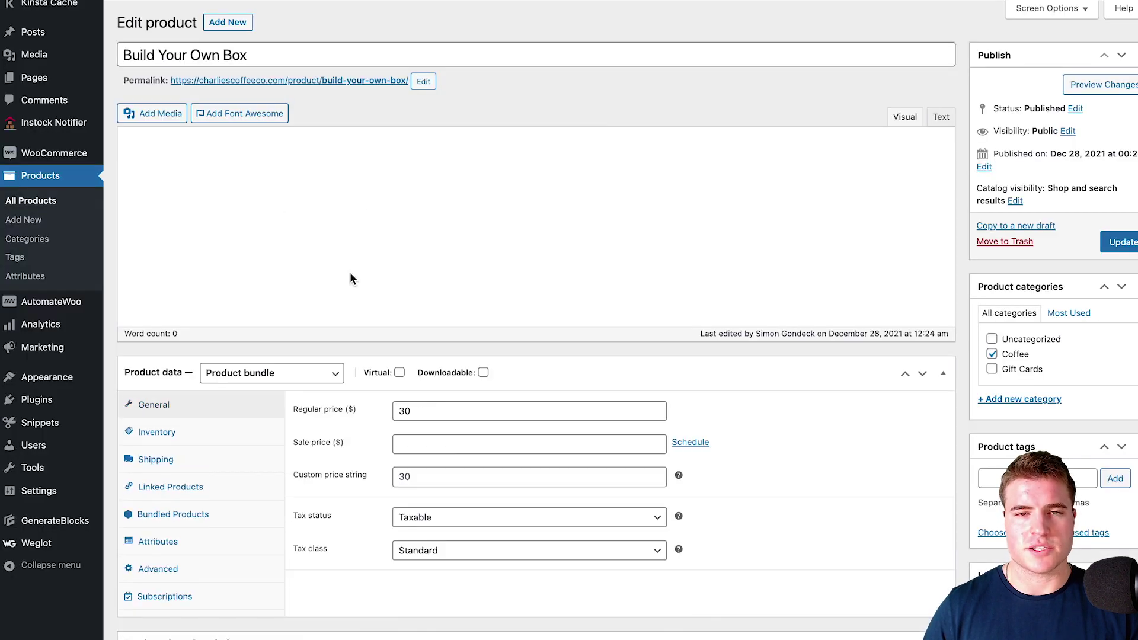
left_click_drag(444, 425, 418, 420)
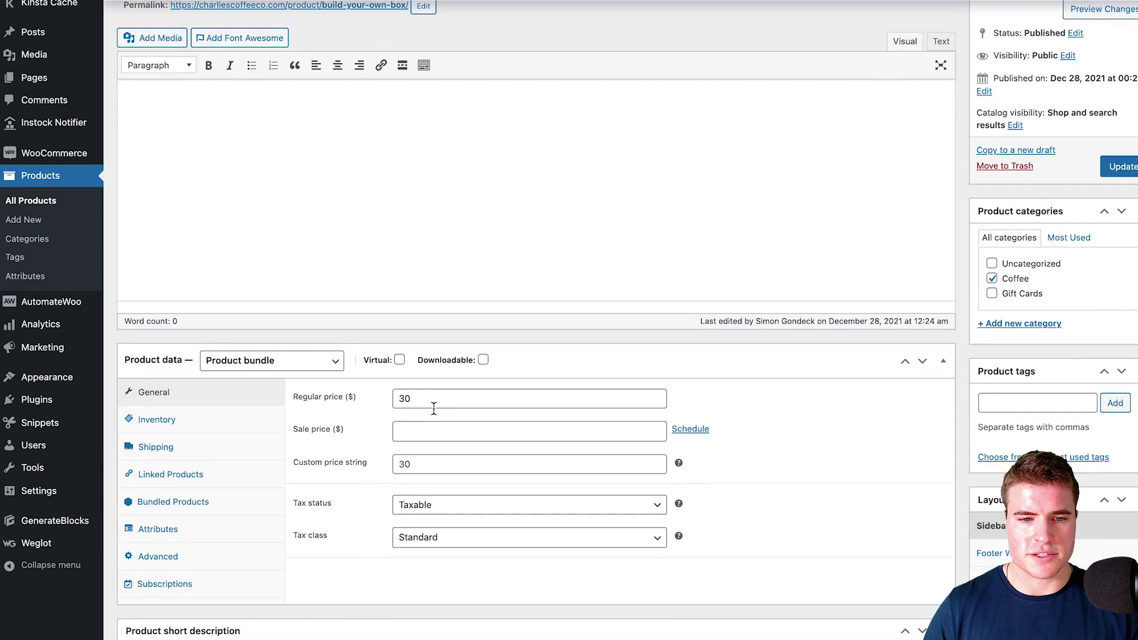
double_click(439, 399)
type("20")
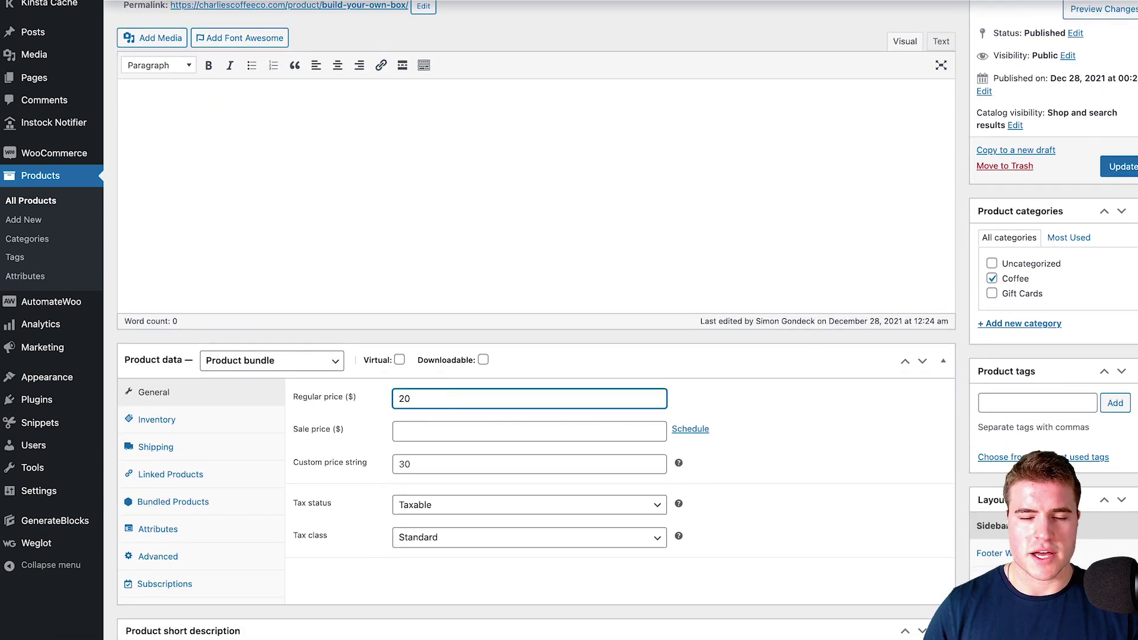
key("BackSpace")
type("5")
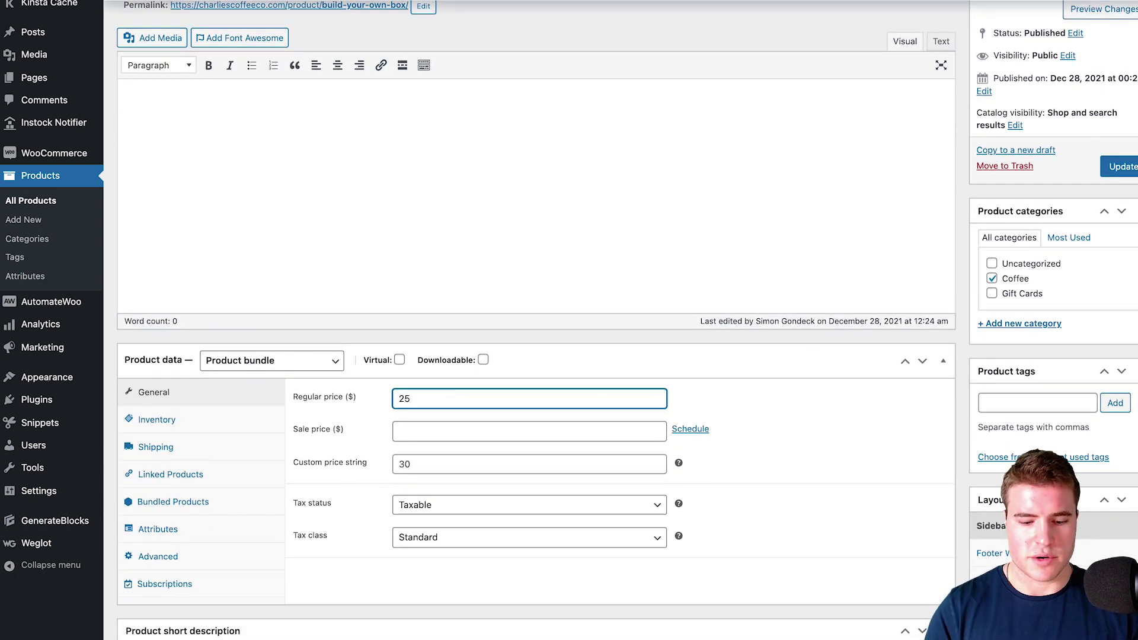
key("BackSpace")
type("7")
type("0")
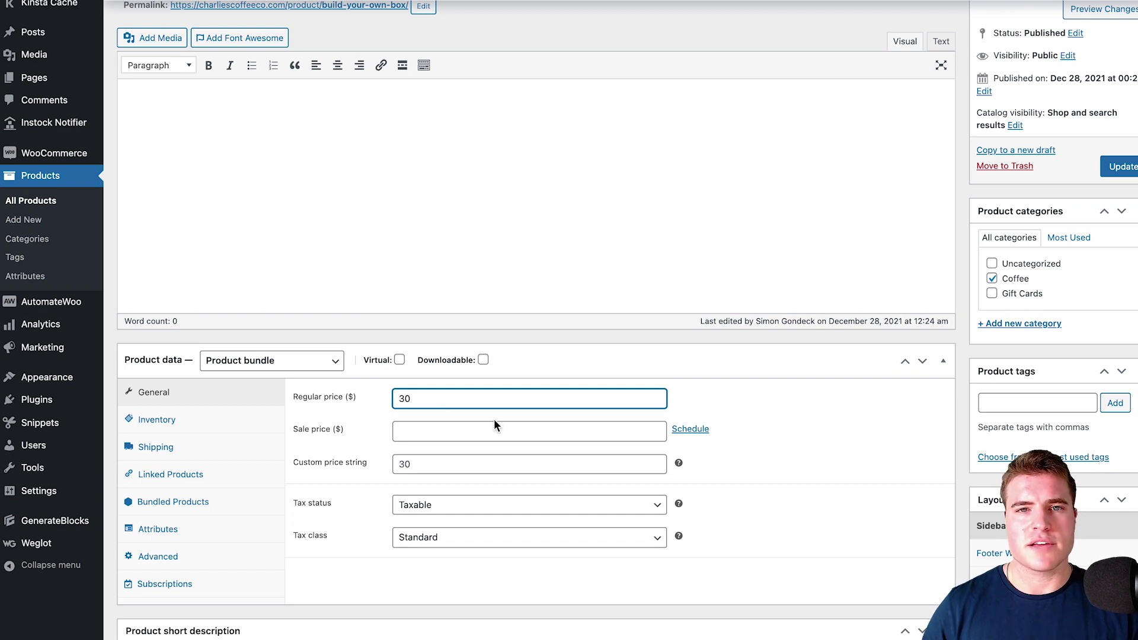
scroll(494, 419, "down", 1)
scroll(419, 444, "down", 1)
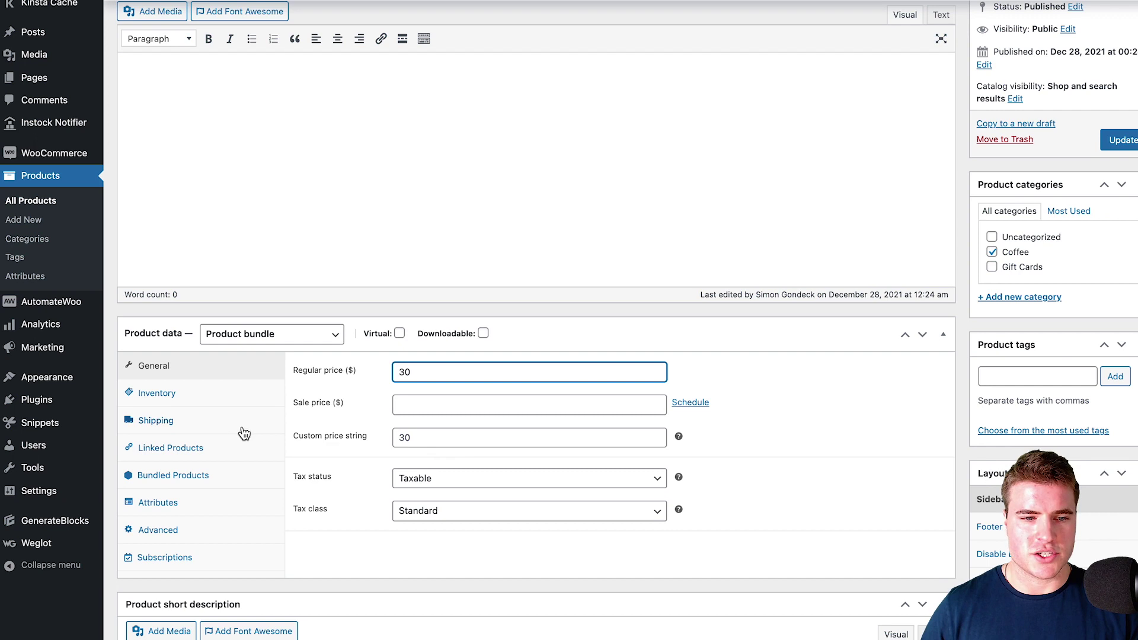
Keep the Standard layout, set form location to Before Tabs, and update the bundle
left_click(173, 475)
left_click(550, 436)
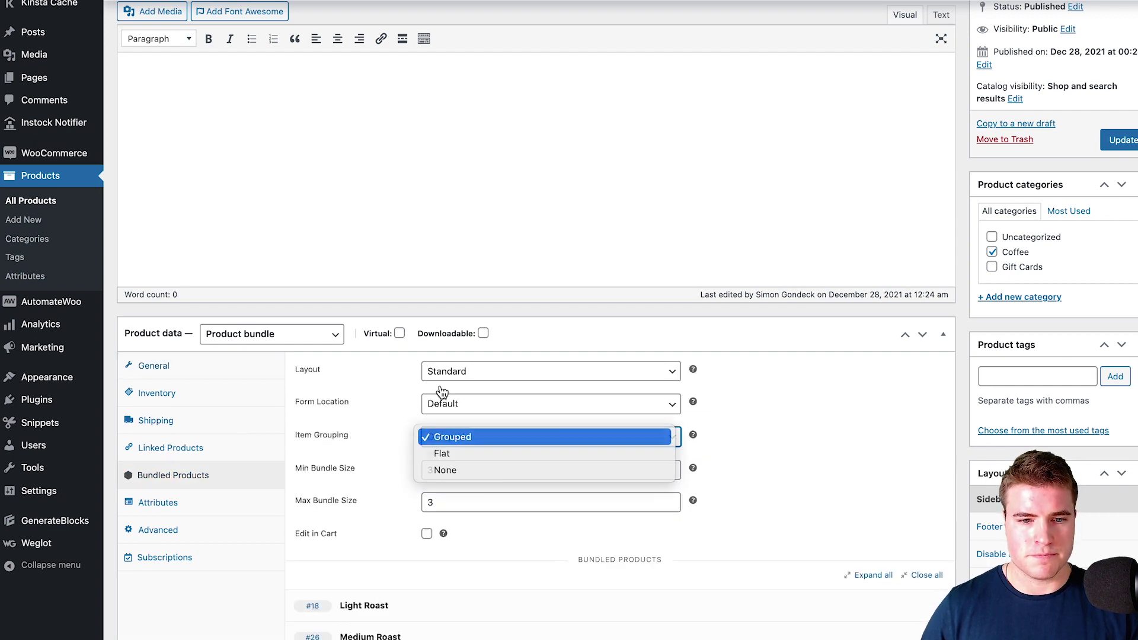
left_click(498, 372)
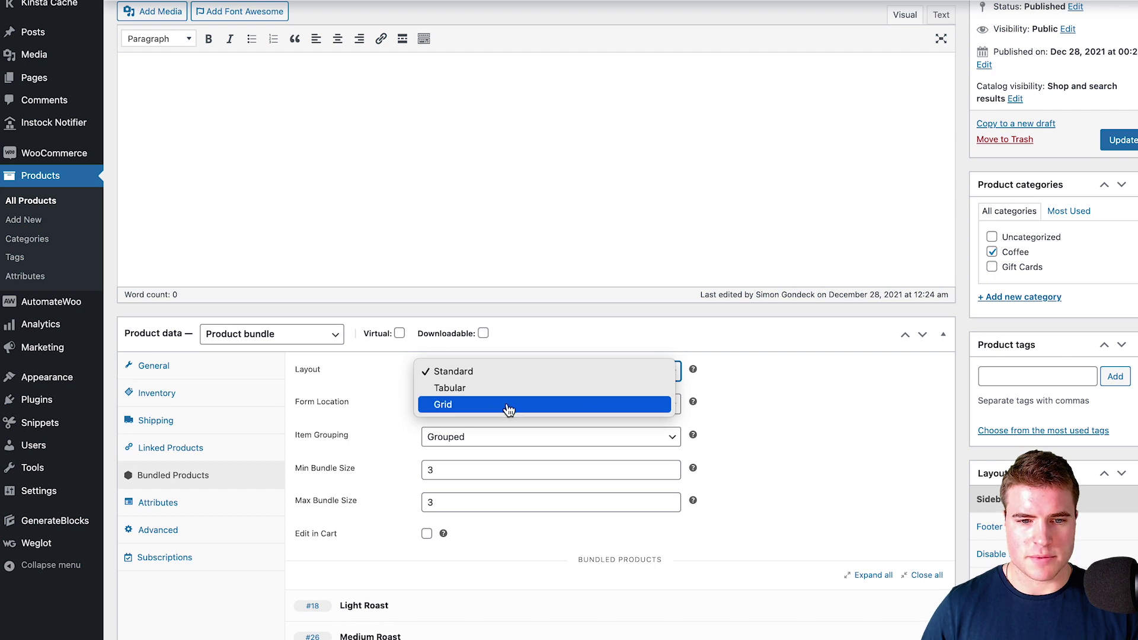
left_click(584, 372)
left_click(488, 405)
left_click(463, 372)
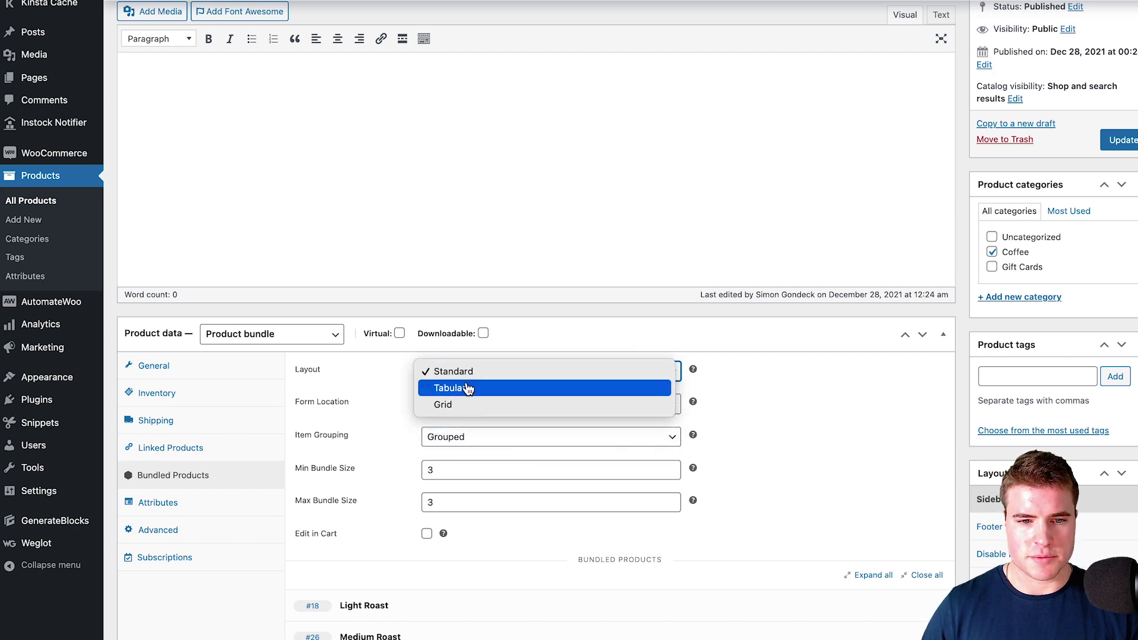
left_click(454, 373)
left_click(1119, 139)
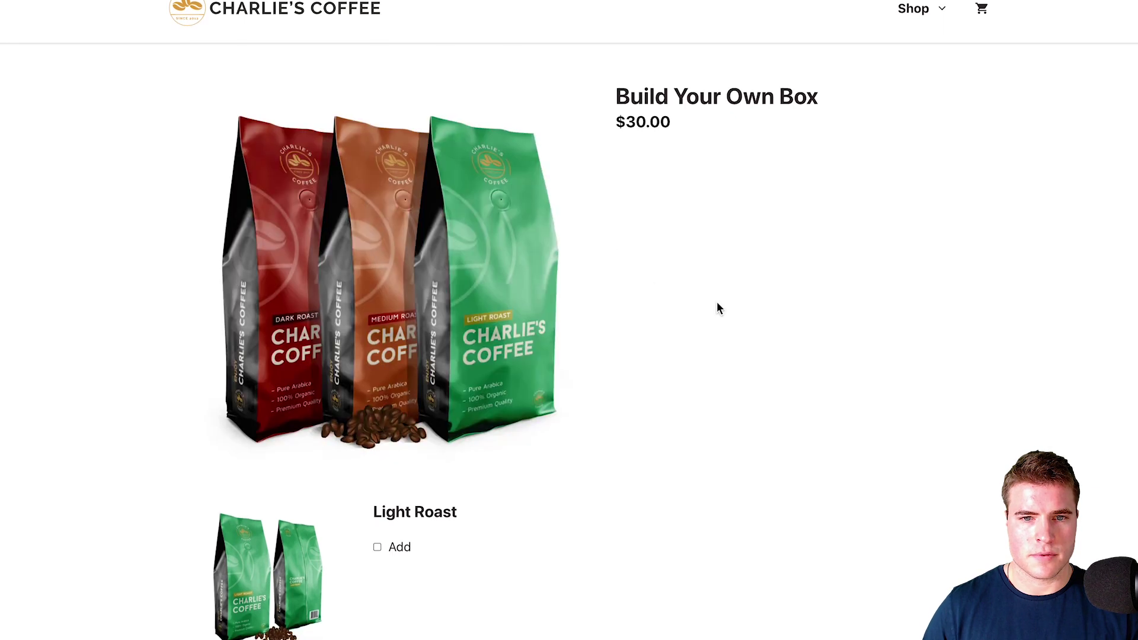
scroll(773, 310, "down", 3)
scroll(772, 310, "down", 2)
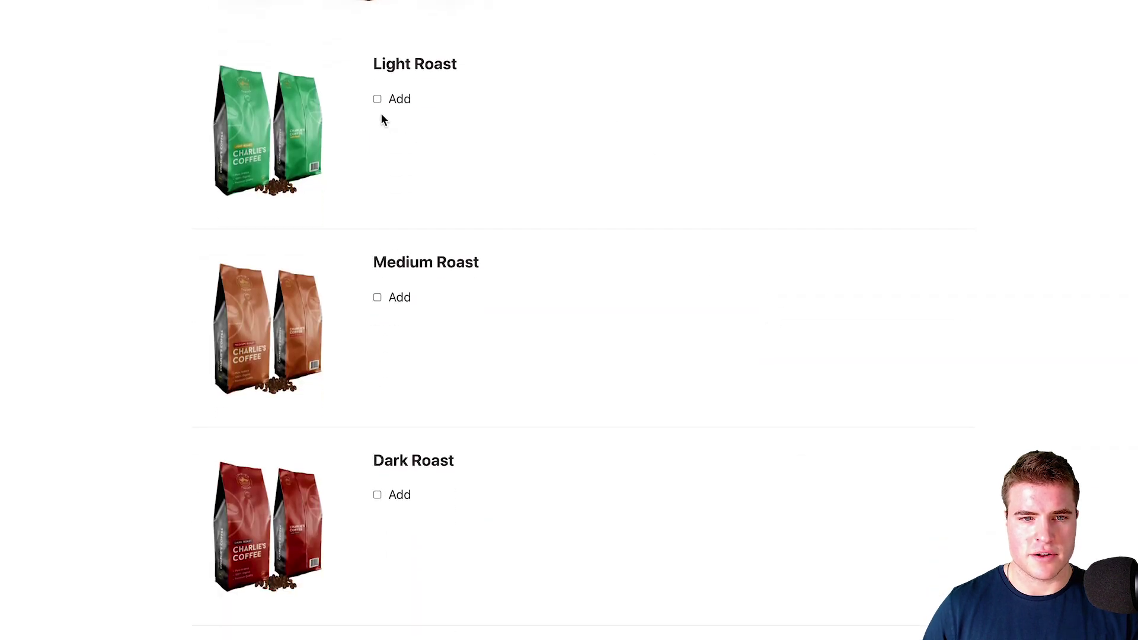
Tick Light, Medium and Dark Roast in the box, adding then removing French Roast and Decaf
left_click(408, 96)
left_click(411, 285)
scroll(468, 292, "down", 1)
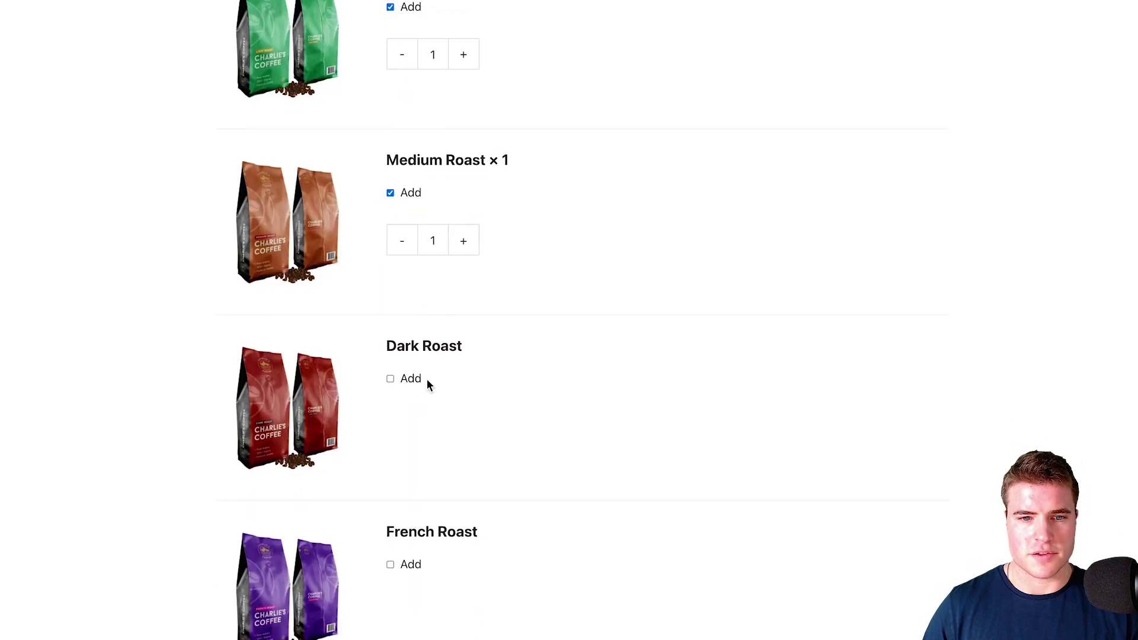
left_click(418, 378)
scroll(438, 390, "down", 2)
left_click(411, 386)
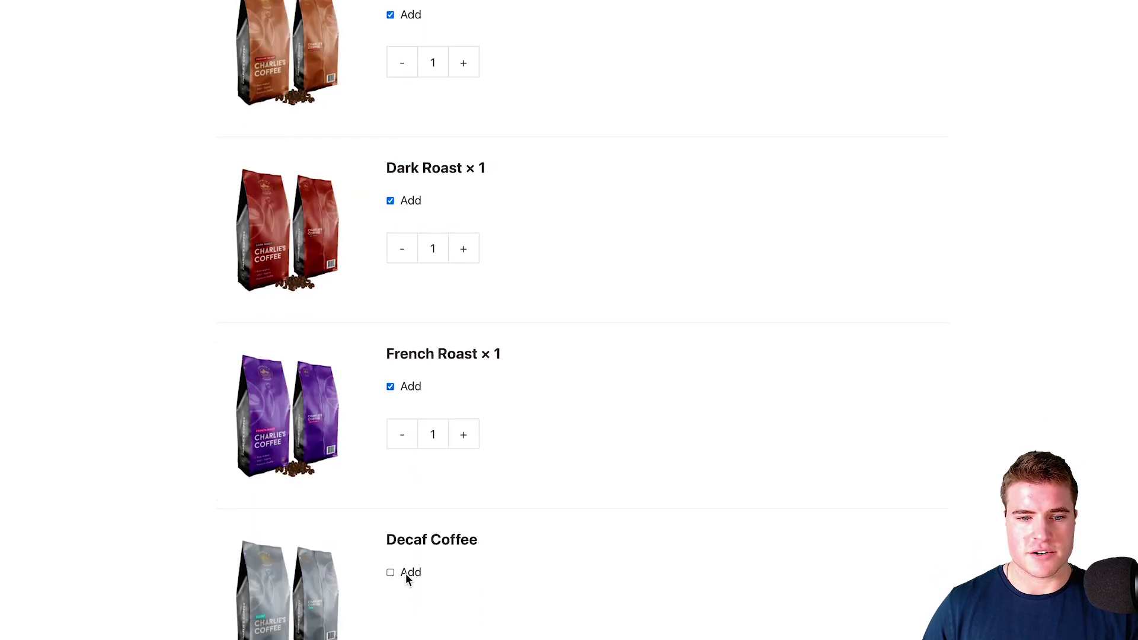
left_click(409, 573)
scroll(465, 547, "down", 1)
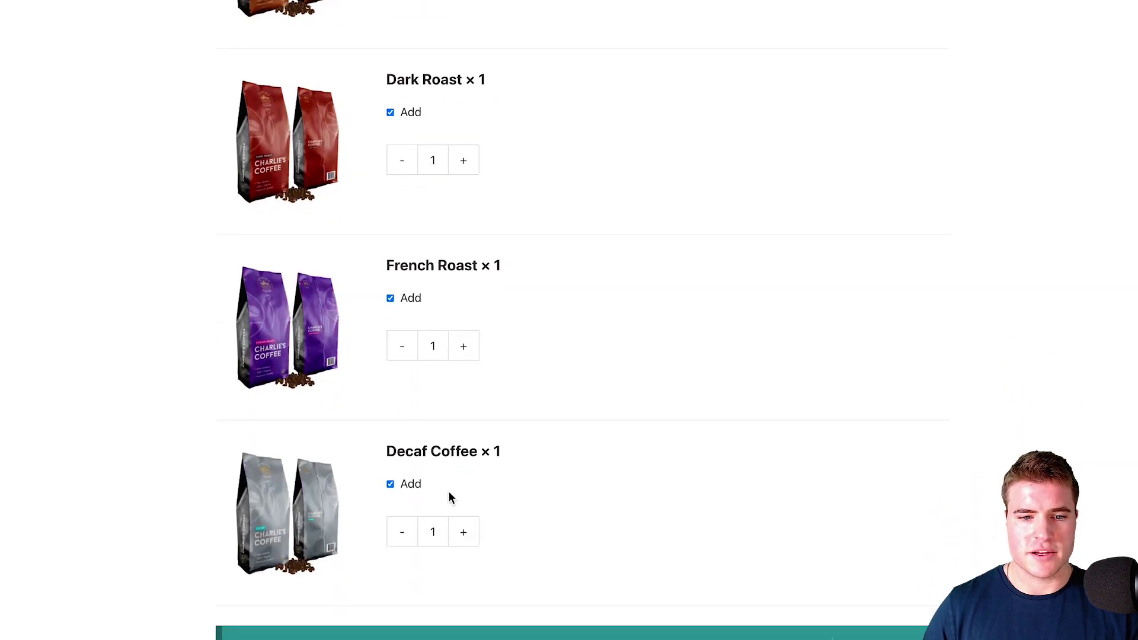
left_click(409, 299)
scroll(466, 339, "down", 1)
left_click(408, 411)
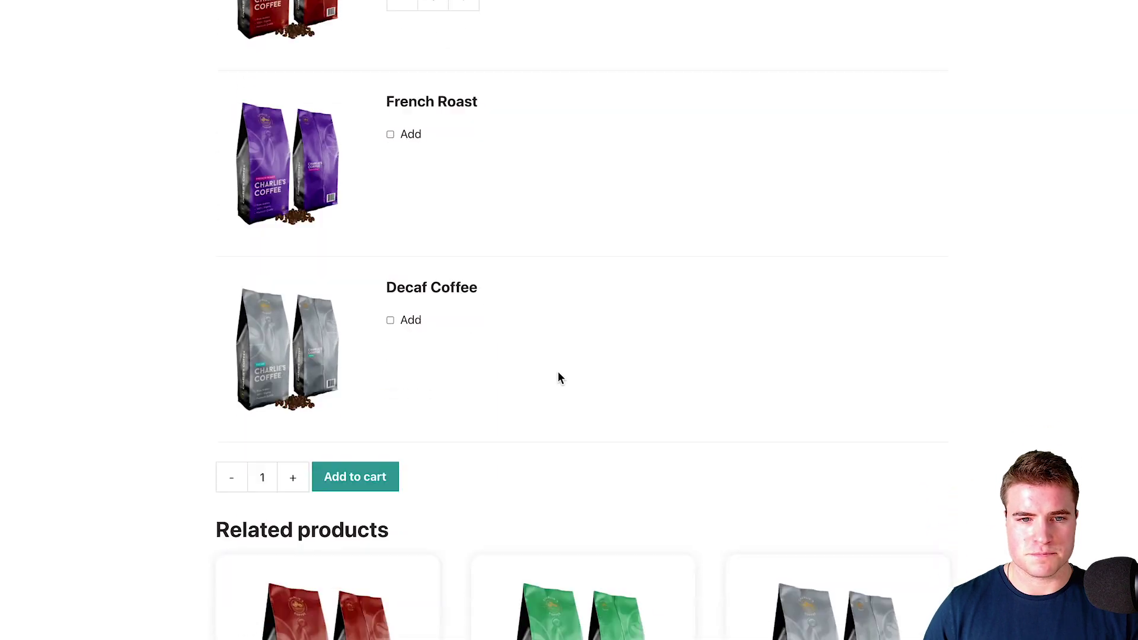
scroll(557, 371, "up", 5)
scroll(557, 370, "up", 3)
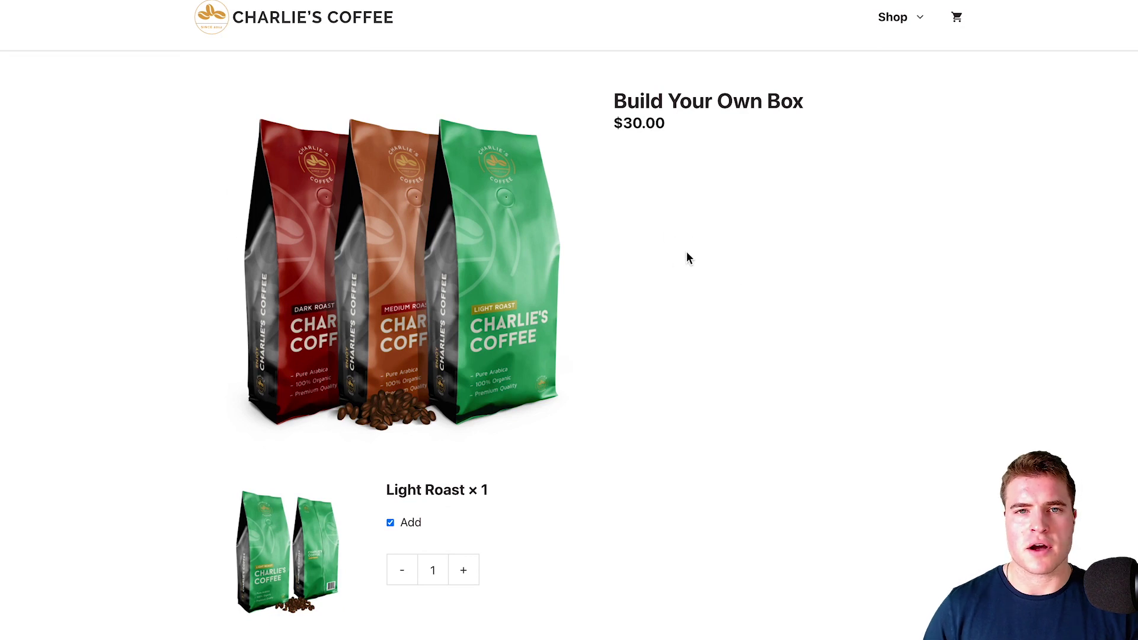
Set the bundle's Bundled Products layout to Grid and update the product
key("ctrl+Tab")
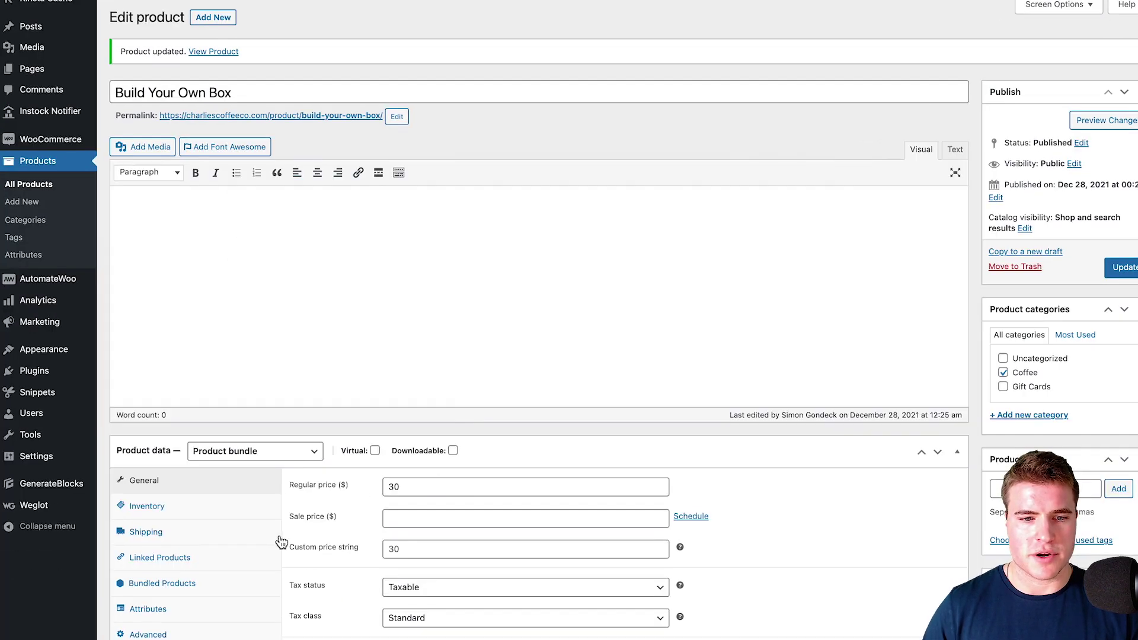
left_click(162, 583)
left_click(545, 486)
left_click(436, 518)
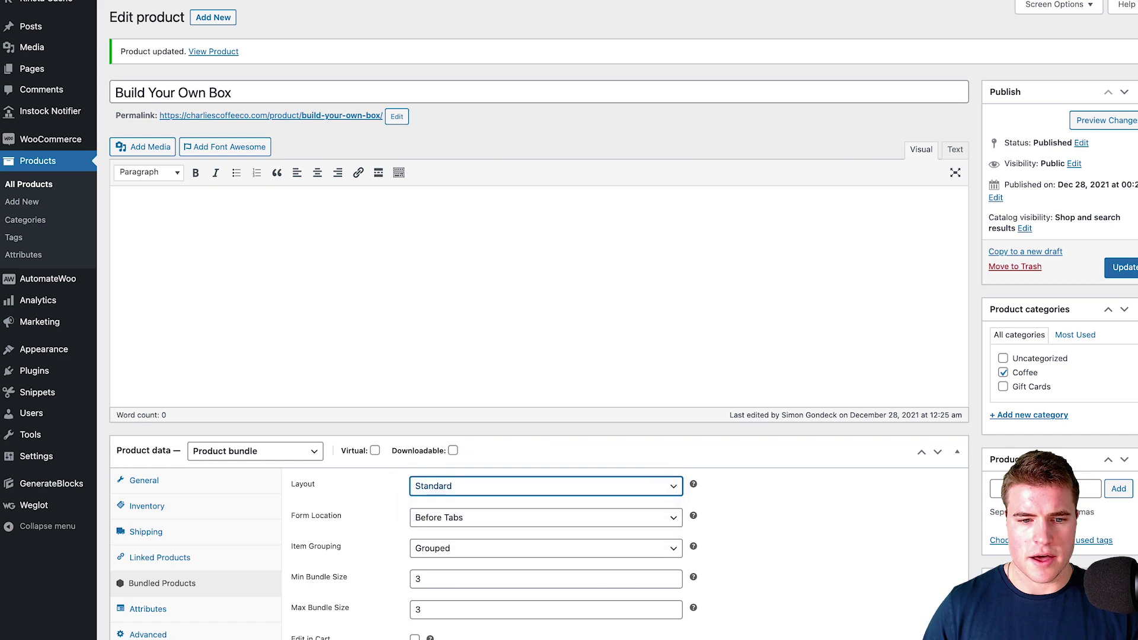
Switch to the storefront to view Build Your Own Box with its roasts as grid cards
key("ctrl+Tab")
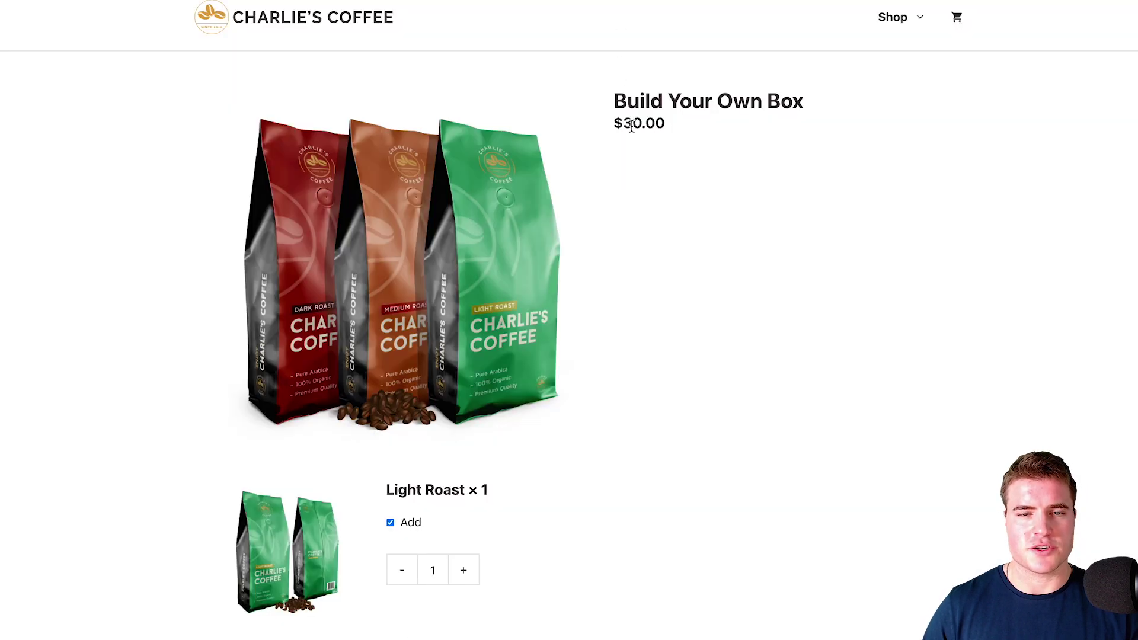
scroll(727, 219, "down", 3)
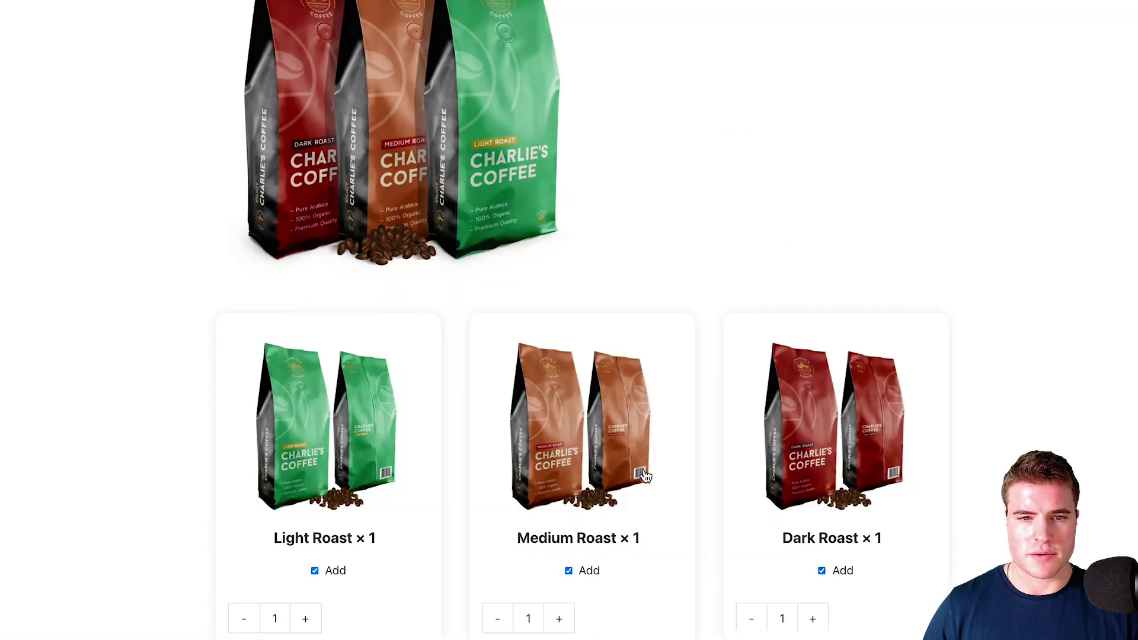
scroll(611, 464, "up", 3)
scroll(611, 464, "down", 5)
scroll(606, 456, "down", 3)
scroll(596, 460, "up", 10)
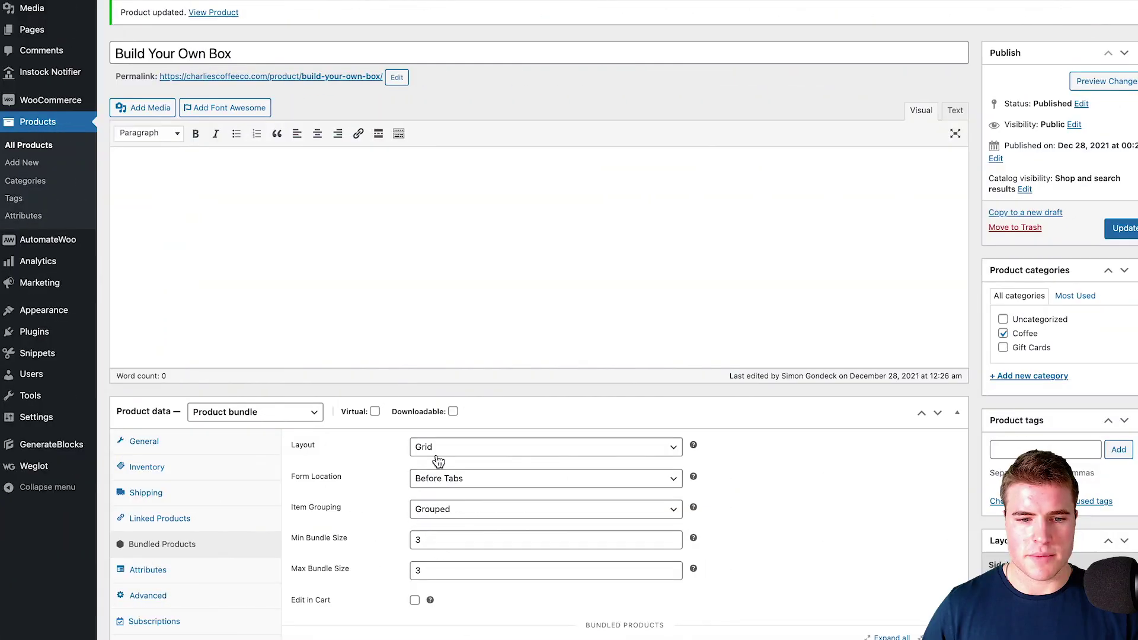
Set the bundle's layout to Standard and its form location to Default
left_click(545, 447)
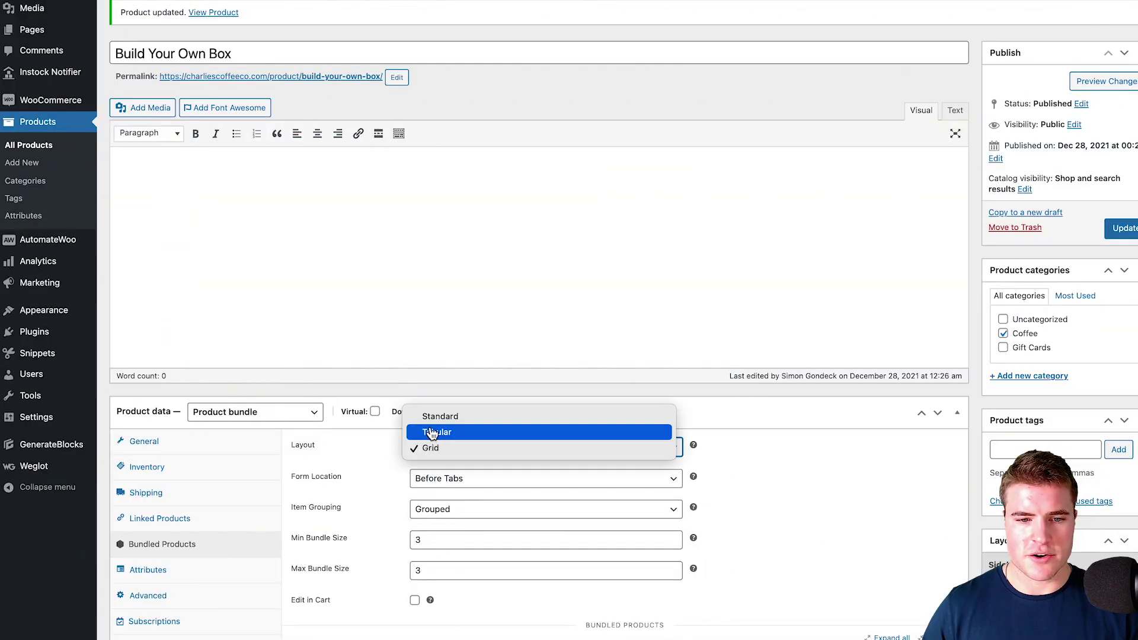
left_click(436, 417)
left_click(437, 479)
left_click(432, 466)
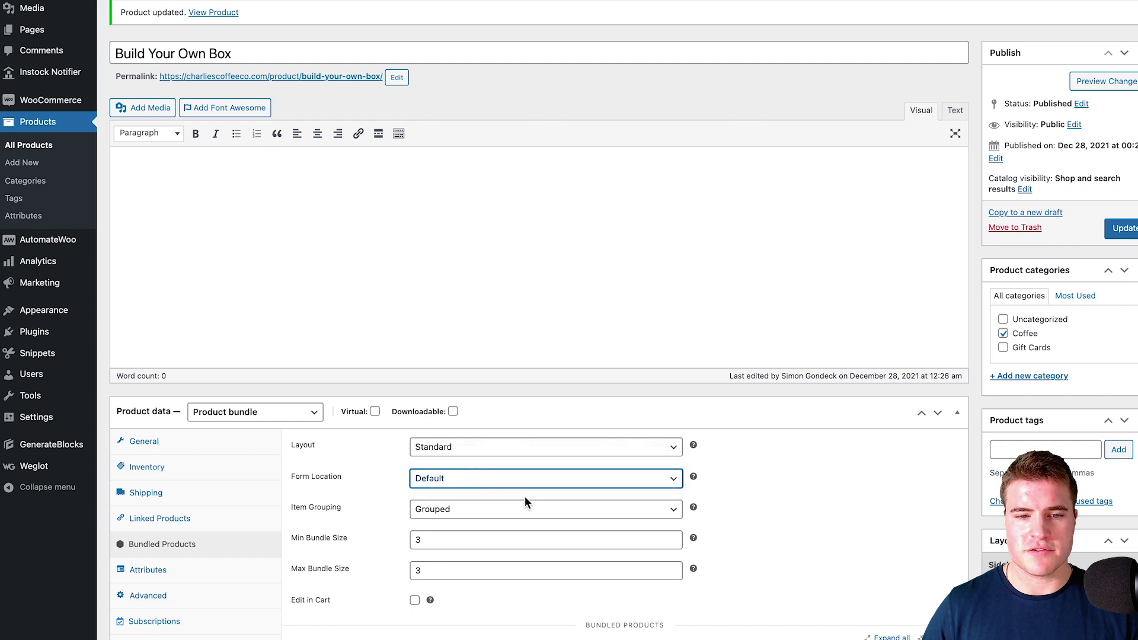
scroll(533, 502, "down", 2)
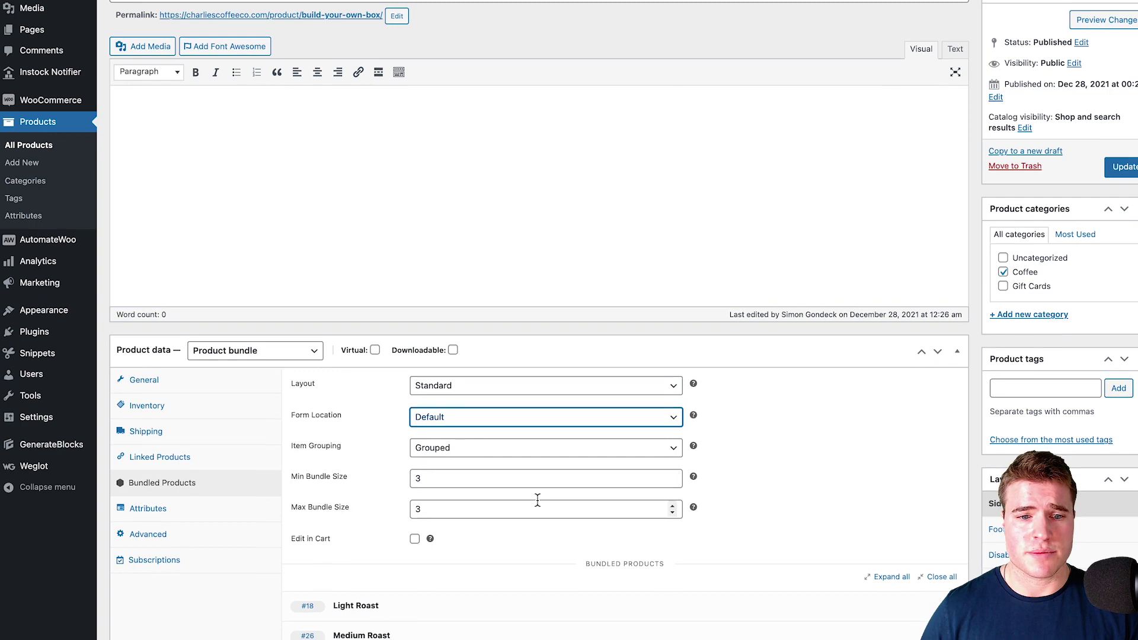
scroll(549, 493, "down", 2)
scroll(491, 488, "down", 1)
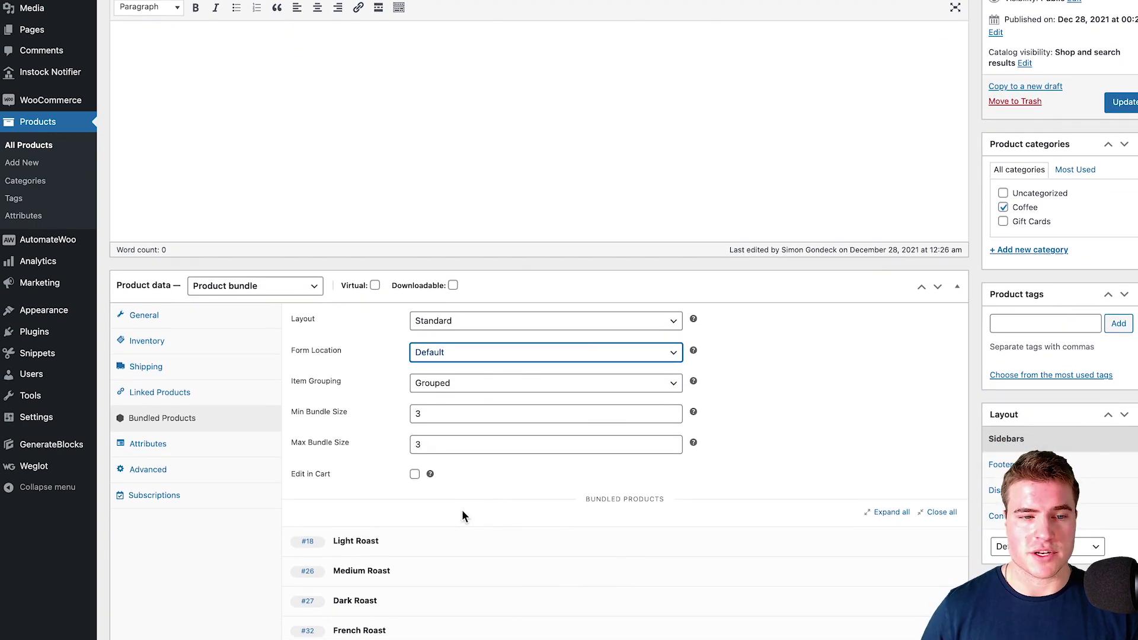
Add a first subscription plan renewing every month at 10% off
left_click(165, 496)
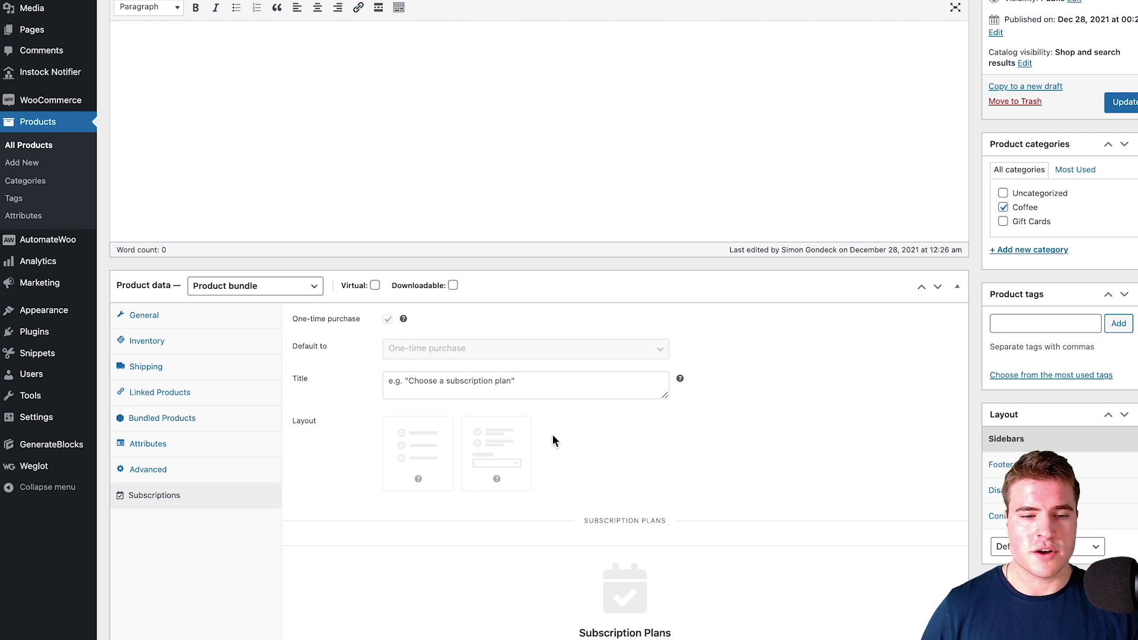
scroll(552, 435, "down", 2)
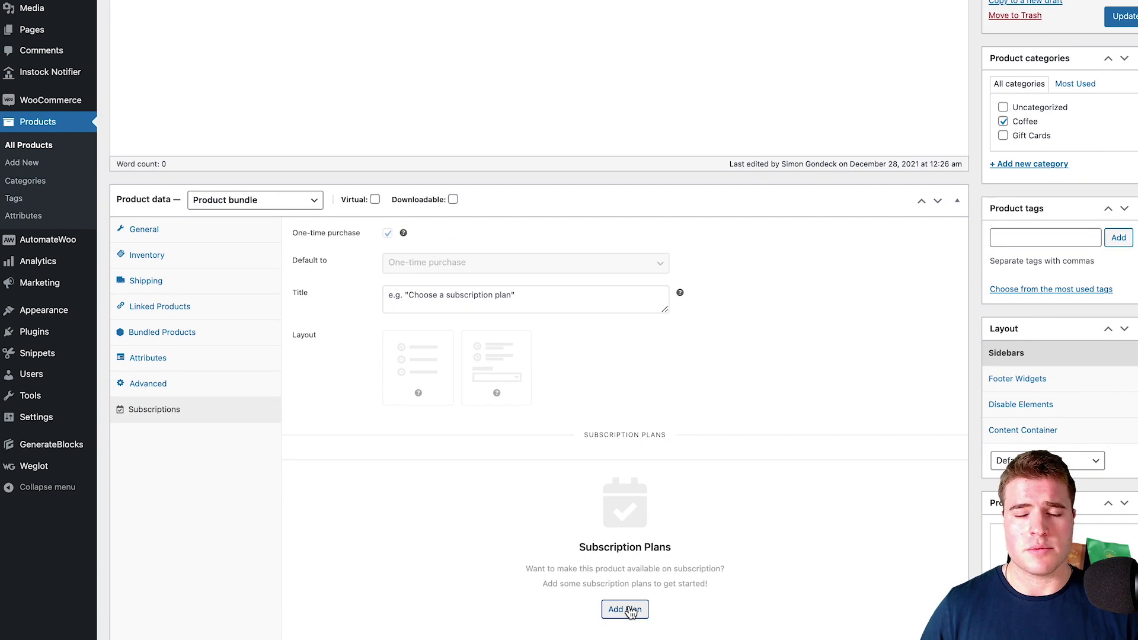
left_click(625, 609)
scroll(534, 400, "down", 1)
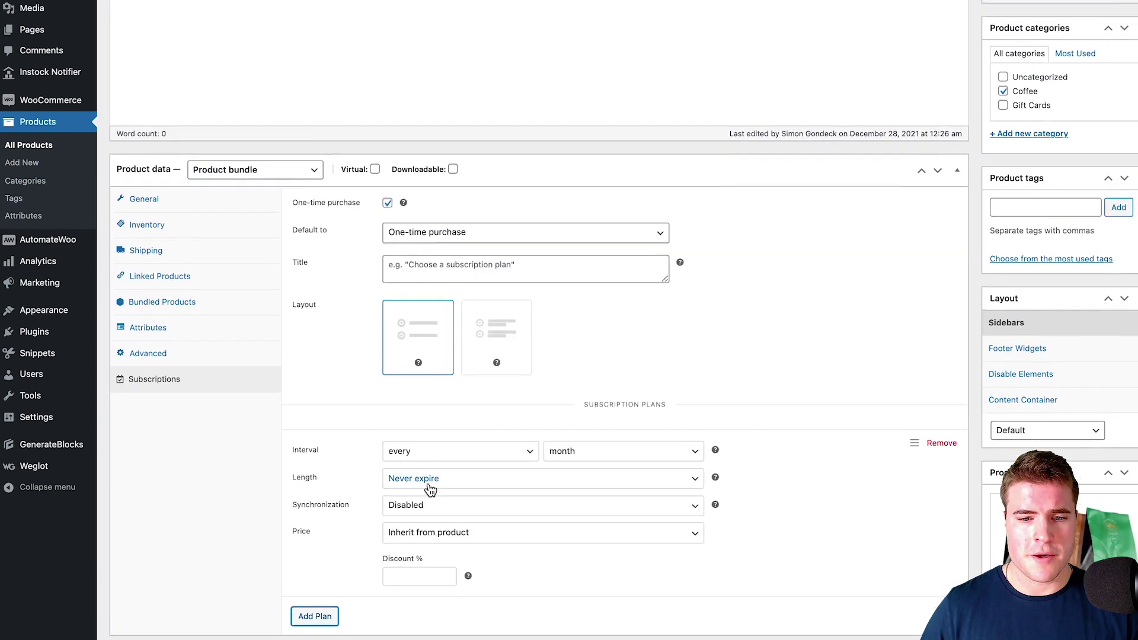
left_click(418, 496)
type("10")
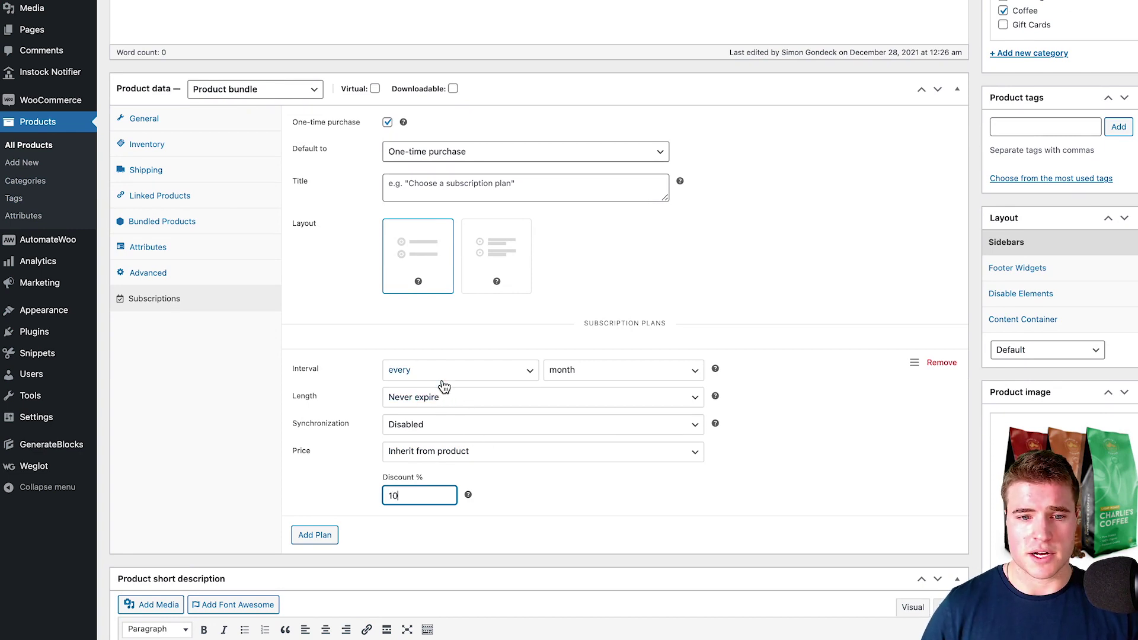
Add two more 10%-off plans renewing every 2nd and every 3rd month
left_click(314, 535)
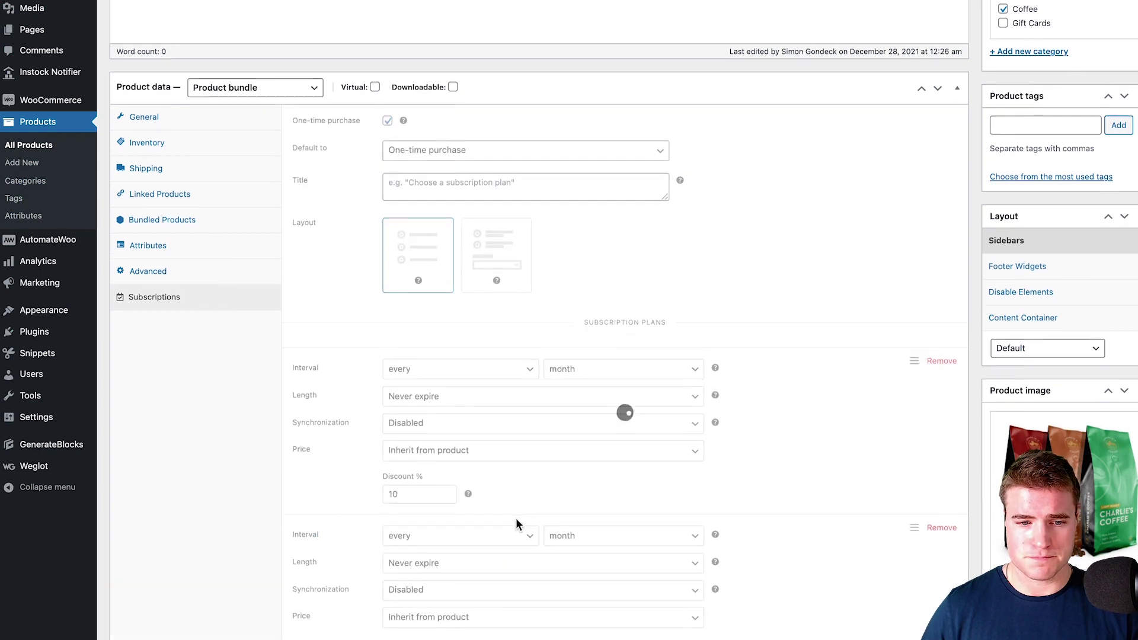
scroll(471, 489, "down", 2)
left_click(459, 455)
left_click(418, 579)
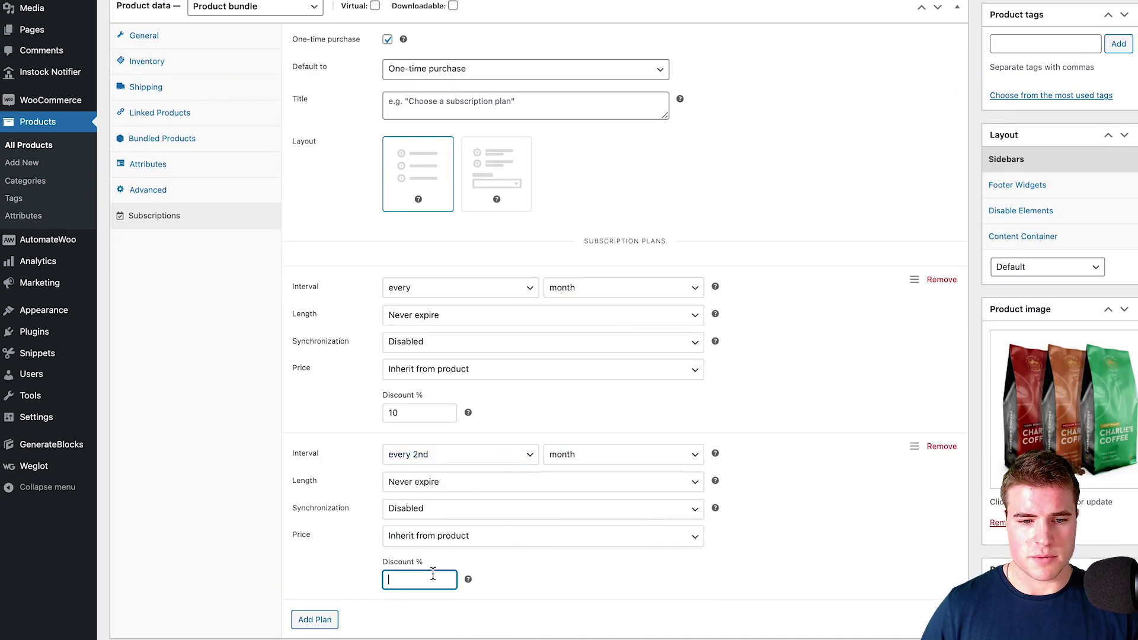
type("10")
left_click(315, 621)
scroll(518, 498, "down", 3)
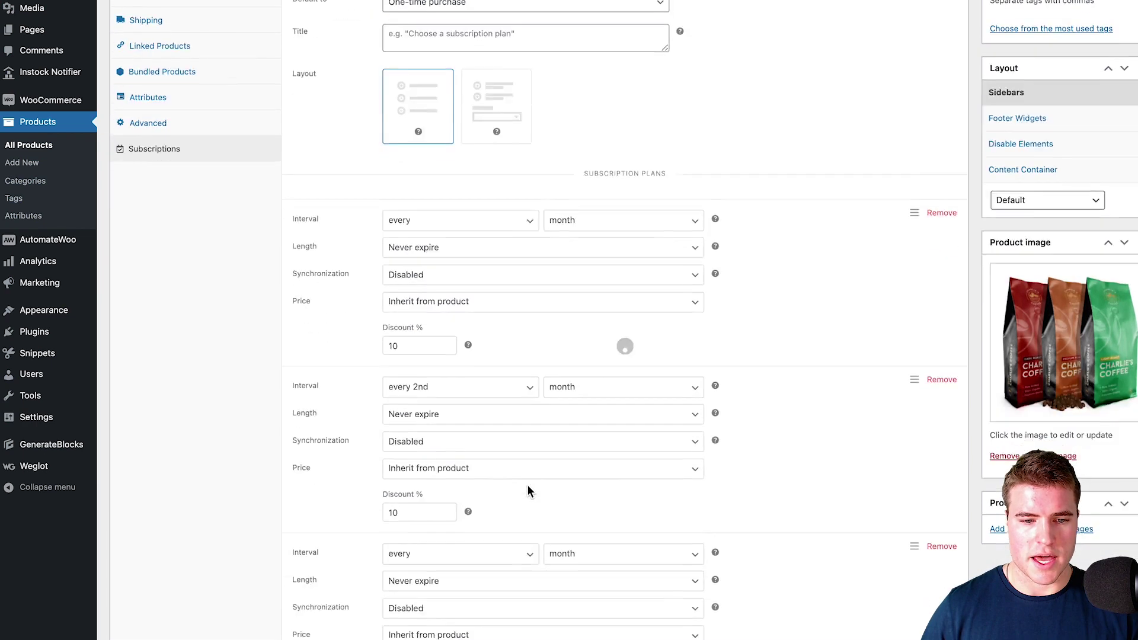
left_click(519, 494)
left_click(427, 521)
left_click(403, 612)
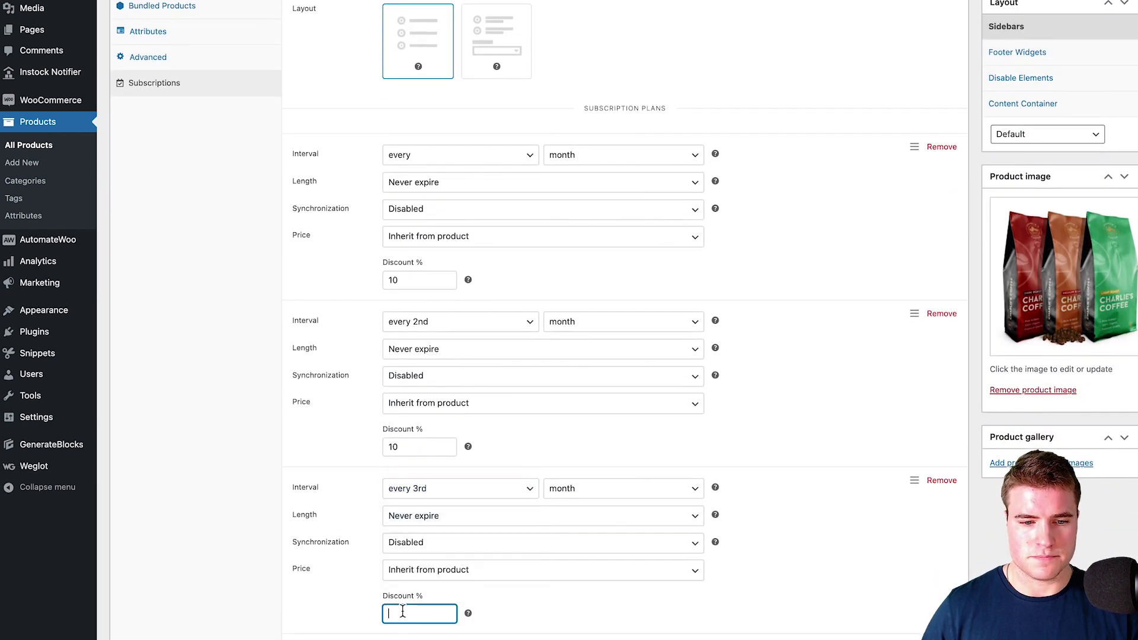
type("10")
scroll(717, 420, "up", 10)
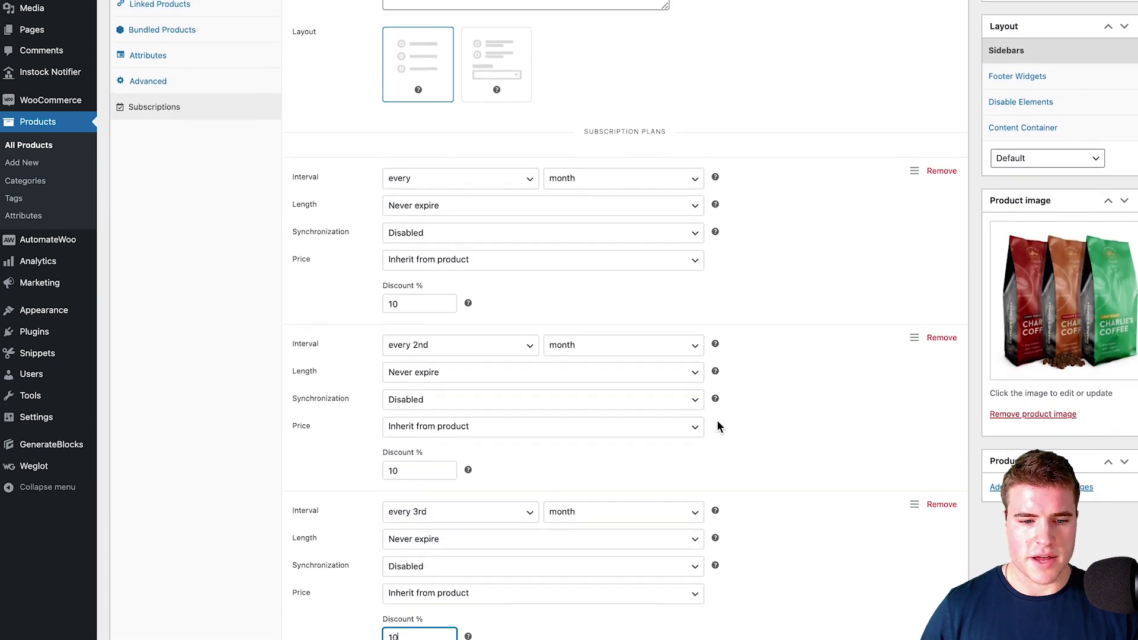
scroll(716, 420, "up", 5)
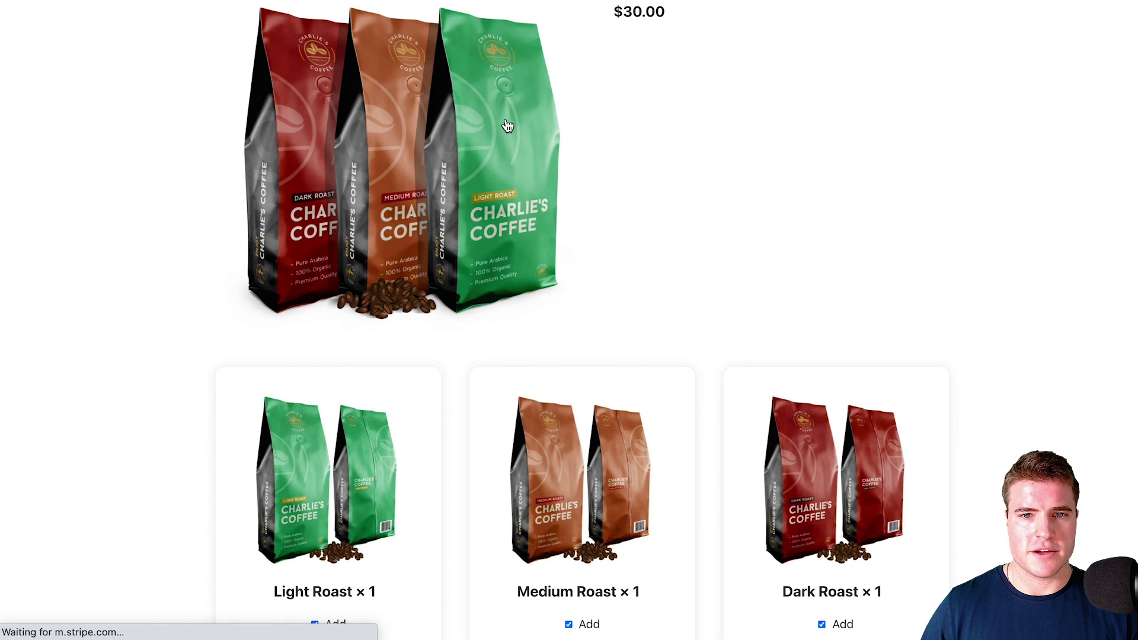
scroll(474, 126, "down", 1)
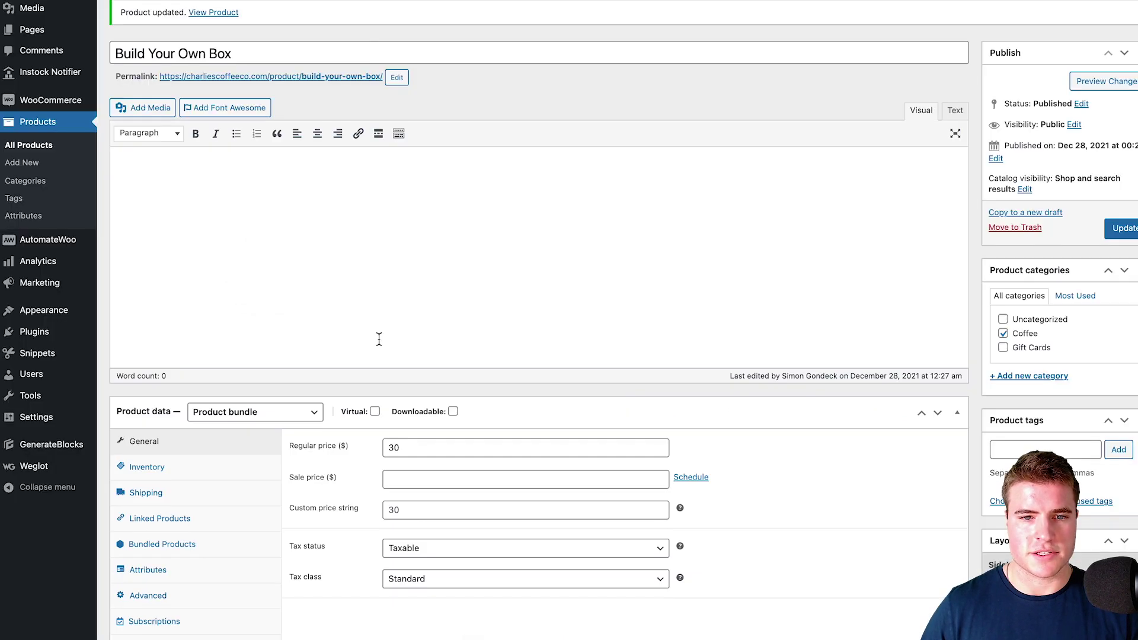
Title the subscription choice 'Save 10% and Subscribe', use the plan-dropdown layout, and update
left_click(154, 621)
left_click(496, 578)
scroll(669, 557, "down", 2)
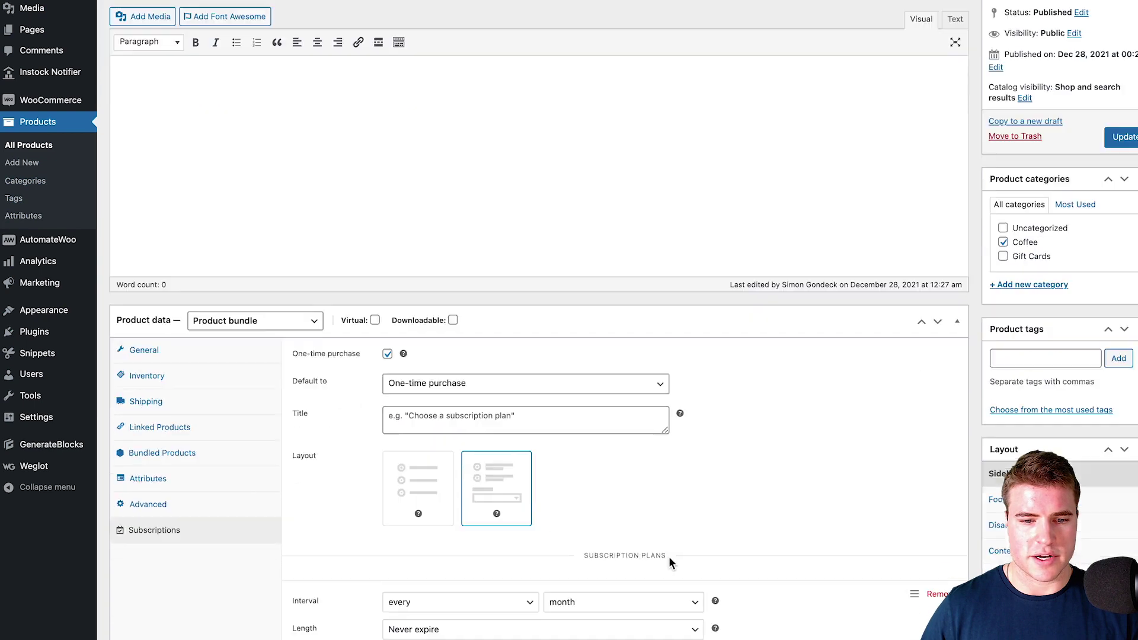
left_click(509, 411)
type("Save 10% and Subsc")
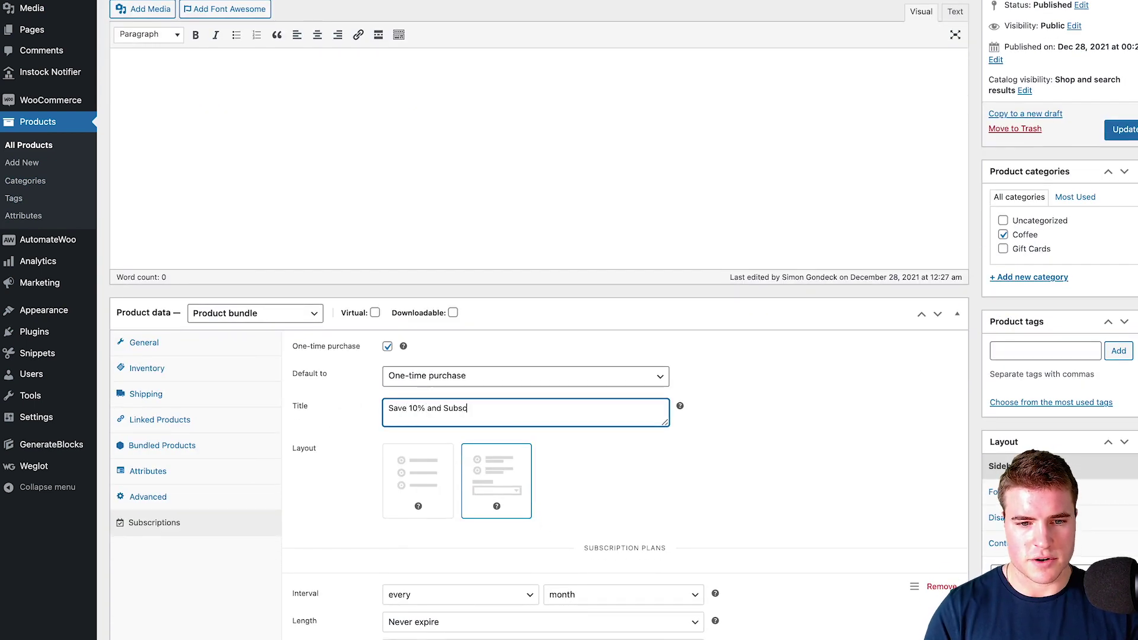
type("ribe")
left_click(1122, 130)
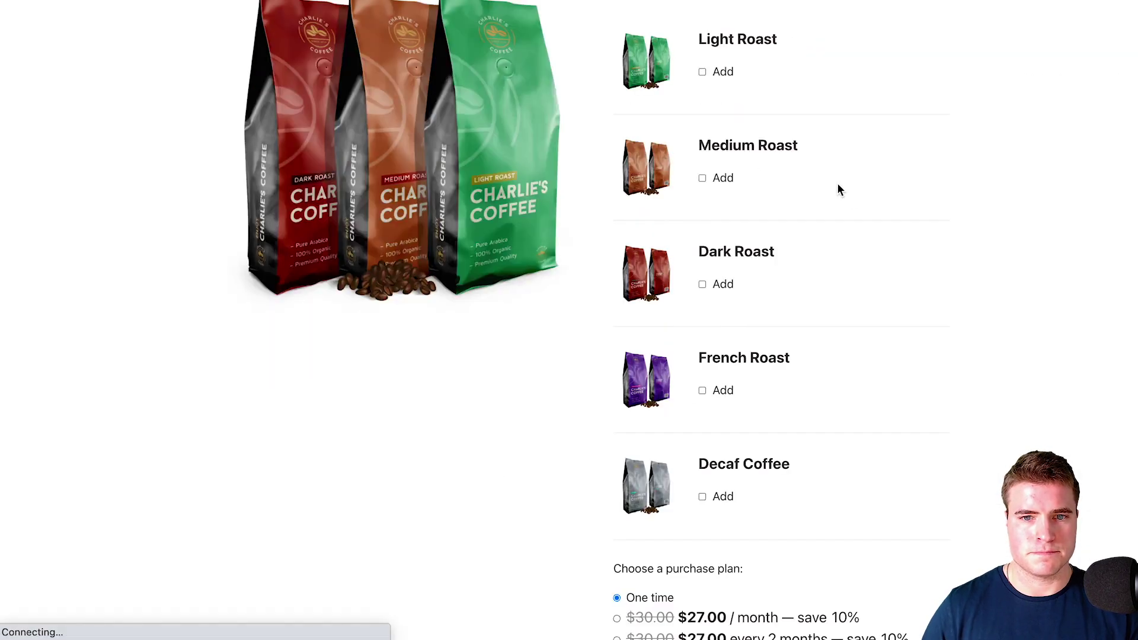
scroll(870, 199, "down", 3)
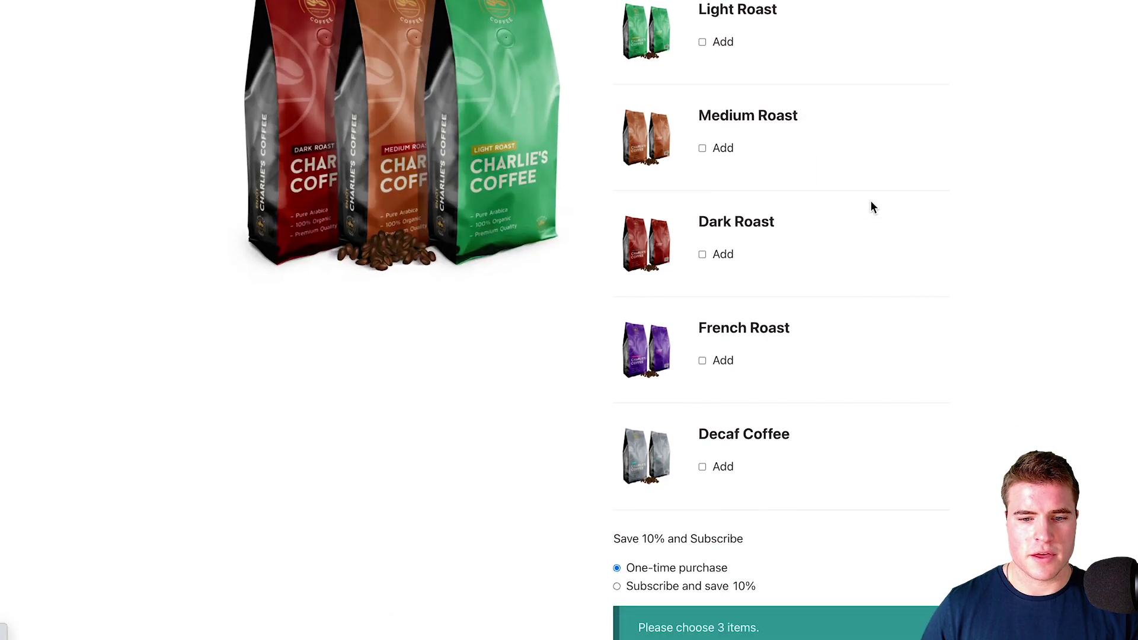
Choose 'Subscribe and save 10%' and add Decaf Coffee as the box's third roast
left_click(617, 512)
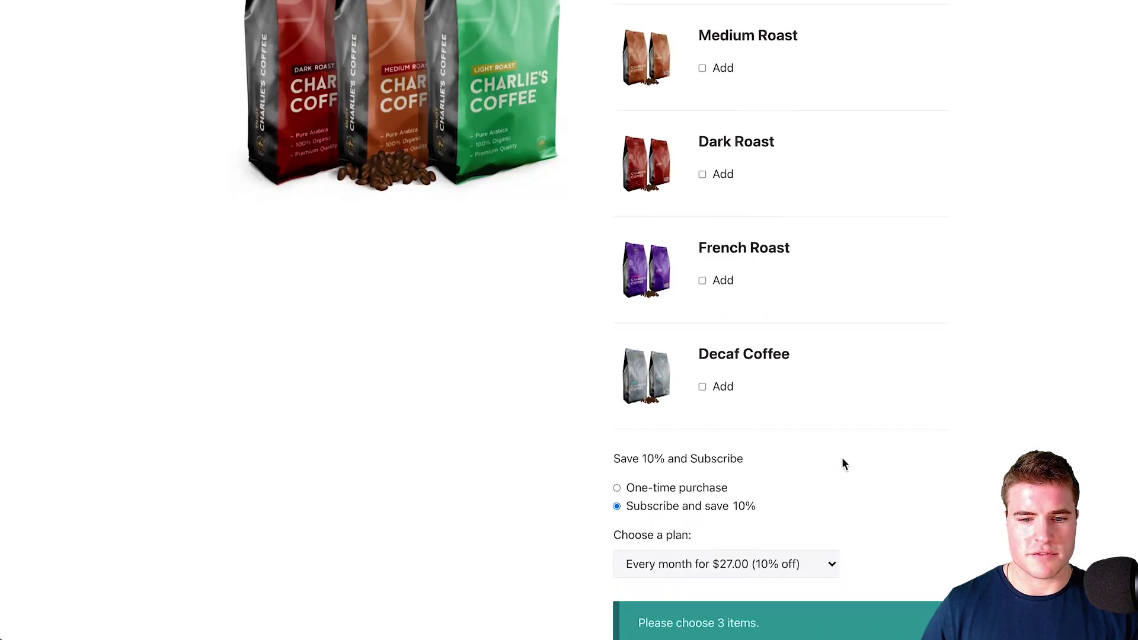
scroll(842, 458, "down", 1)
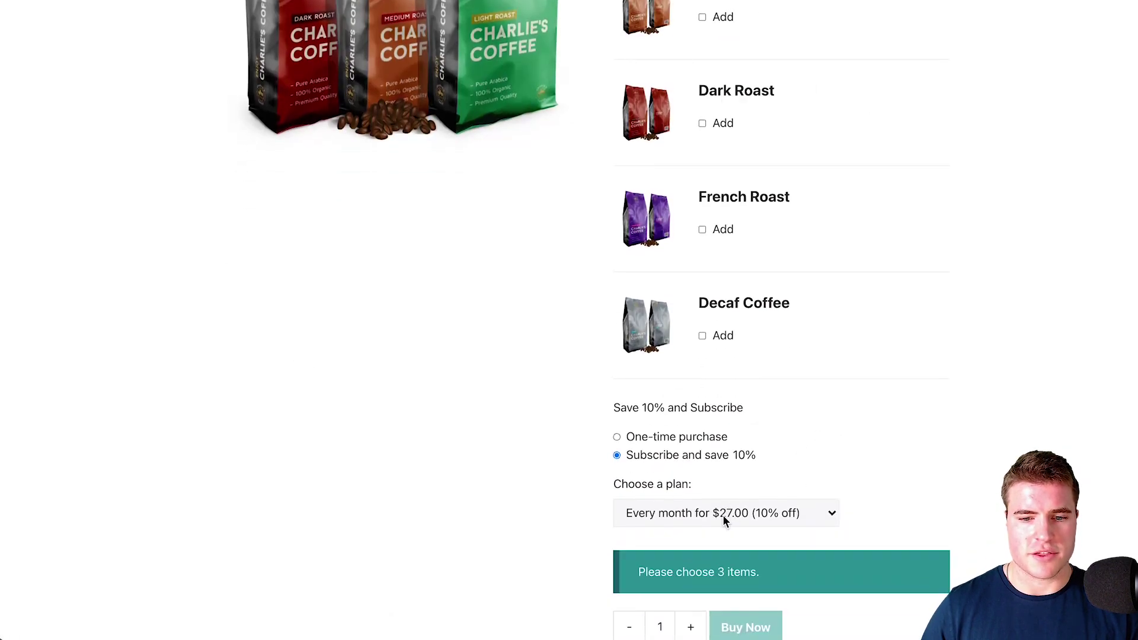
scroll(747, 514, "down", 1)
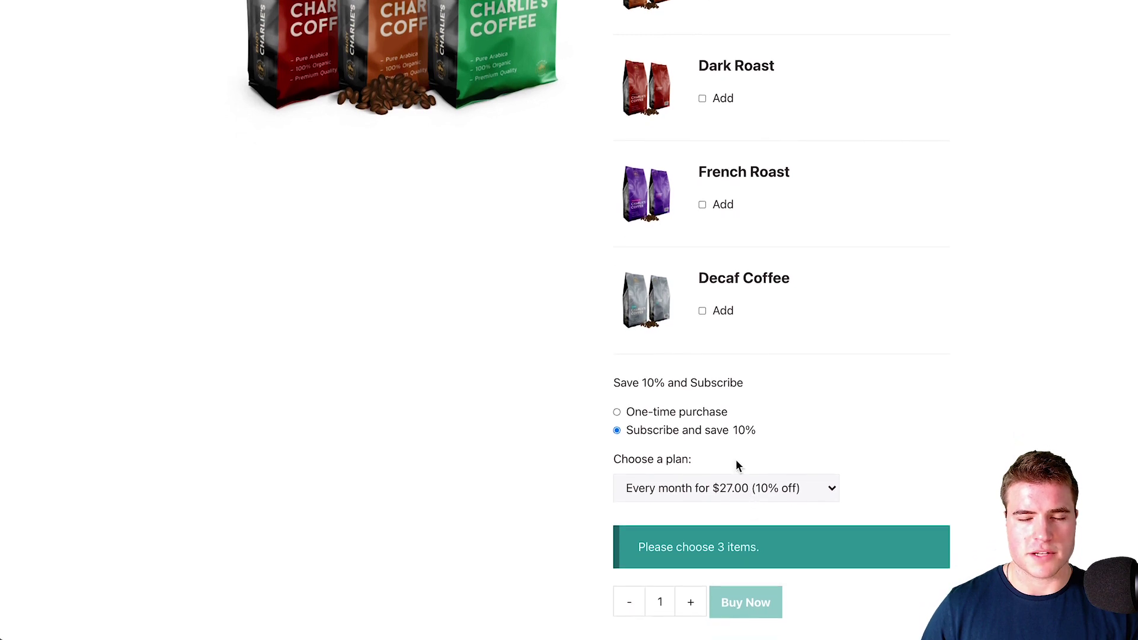
scroll(720, 198, "up", 2)
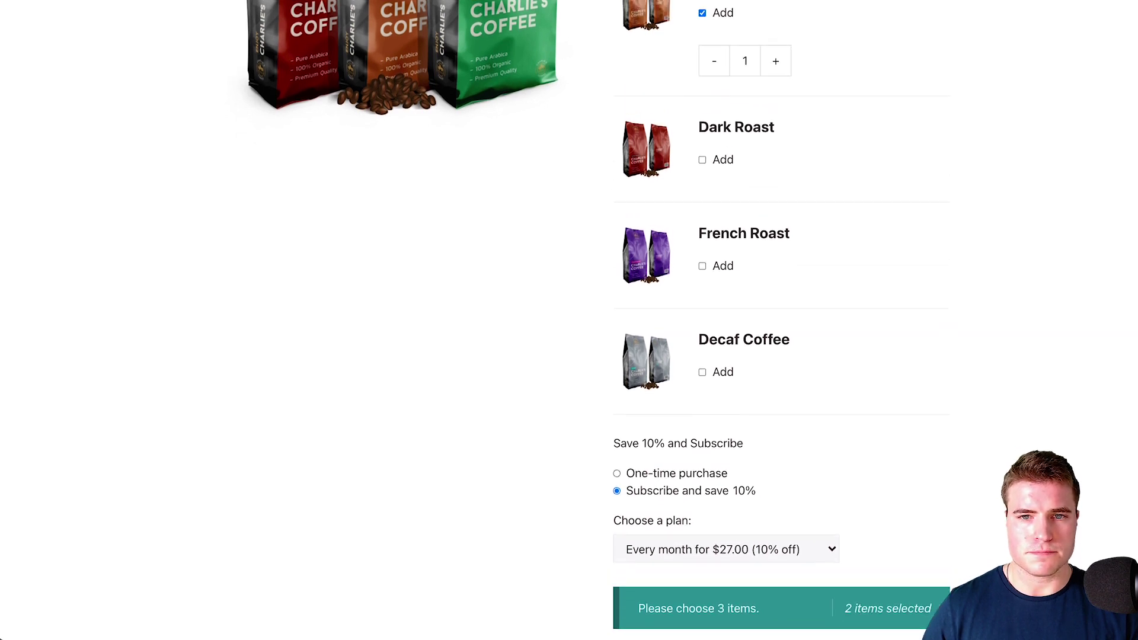
left_click(703, 392)
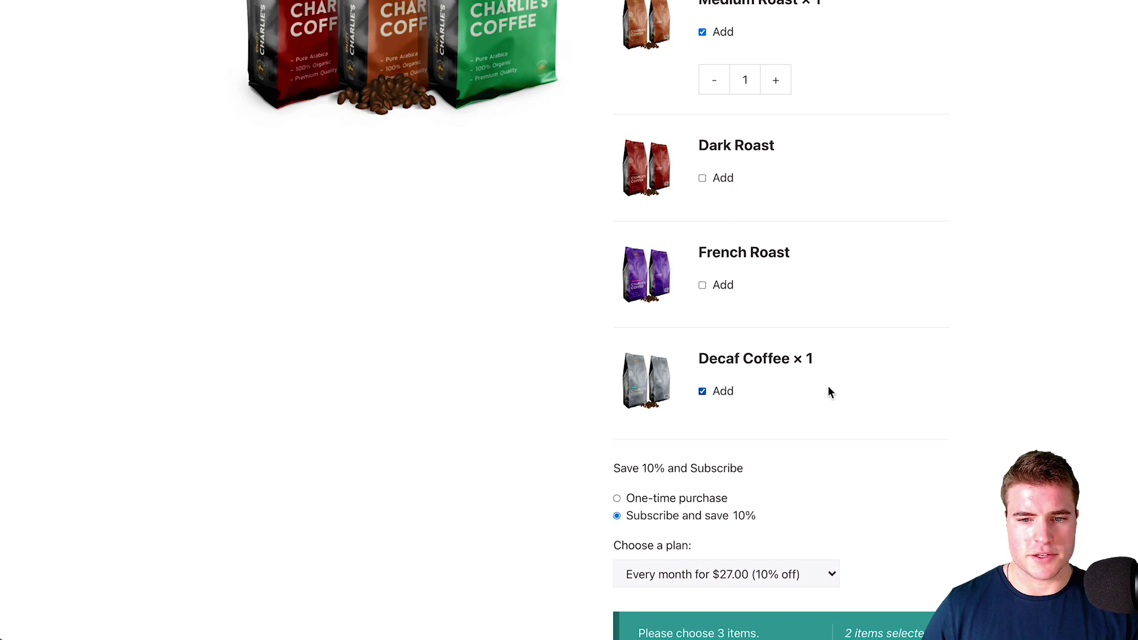
scroll(857, 382, "down", 3)
Add the box to the cart and switch it to the $27.00 every-2-months plan
left_click(760, 553)
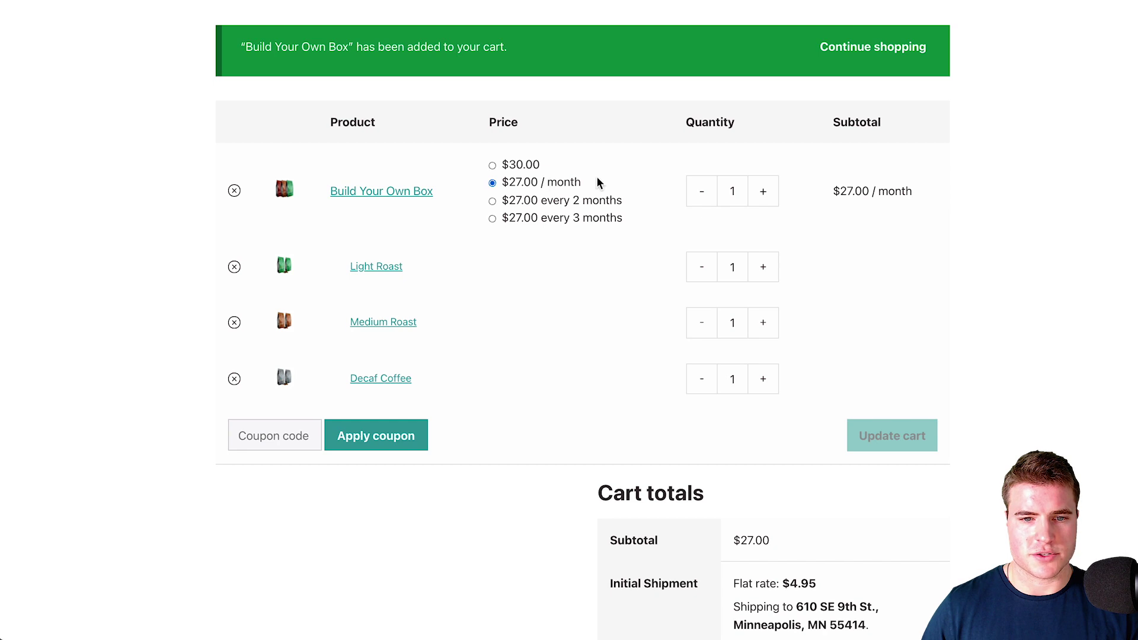
left_click(551, 199)
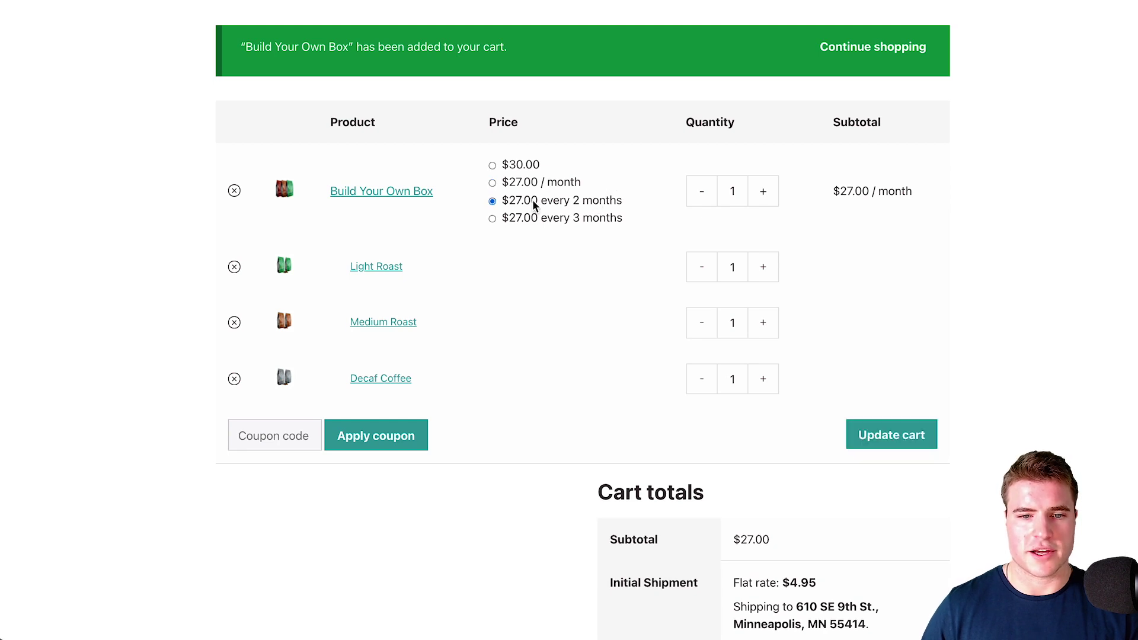
scroll(655, 243, "down", 2)
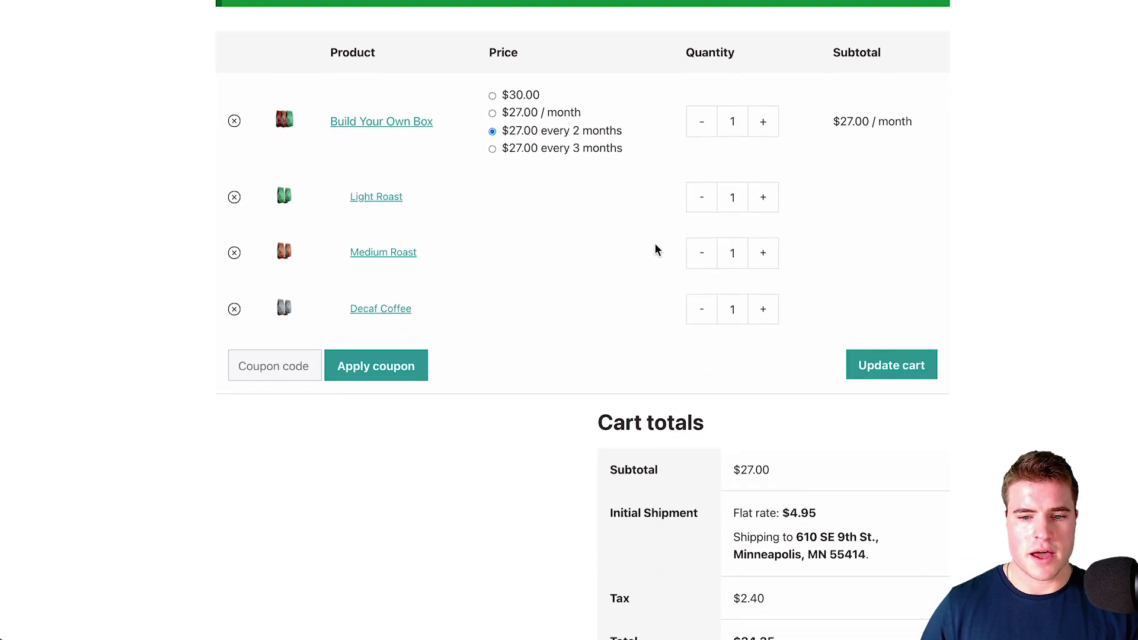
scroll(756, 285, "down", 1)
left_click(891, 353)
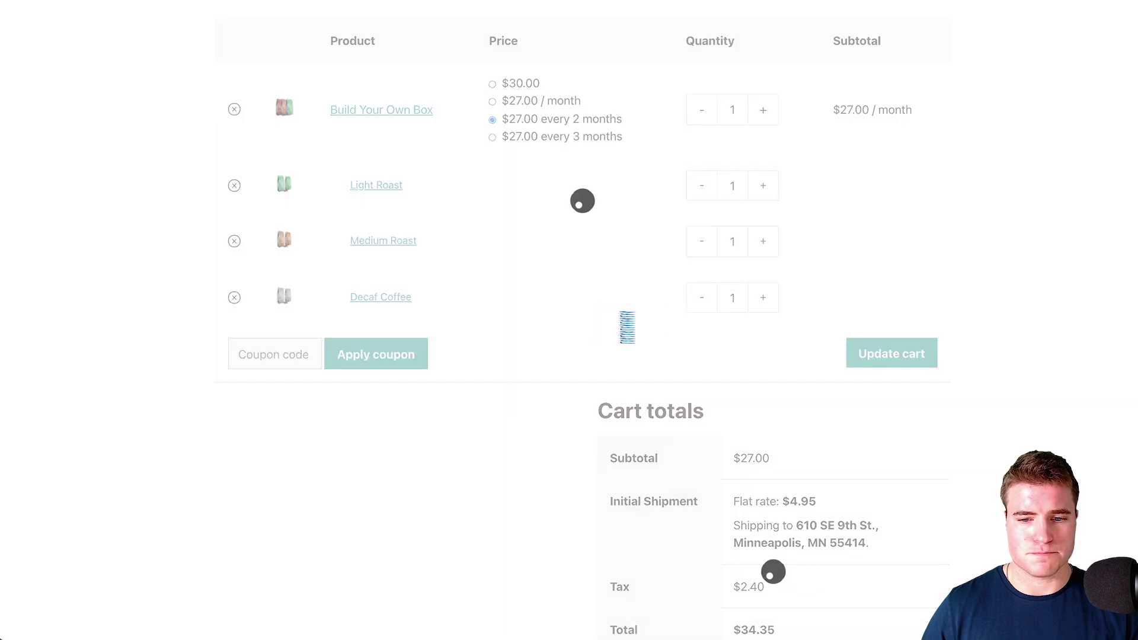
scroll(681, 330, "down", 1)
scroll(680, 309, "down", 1)
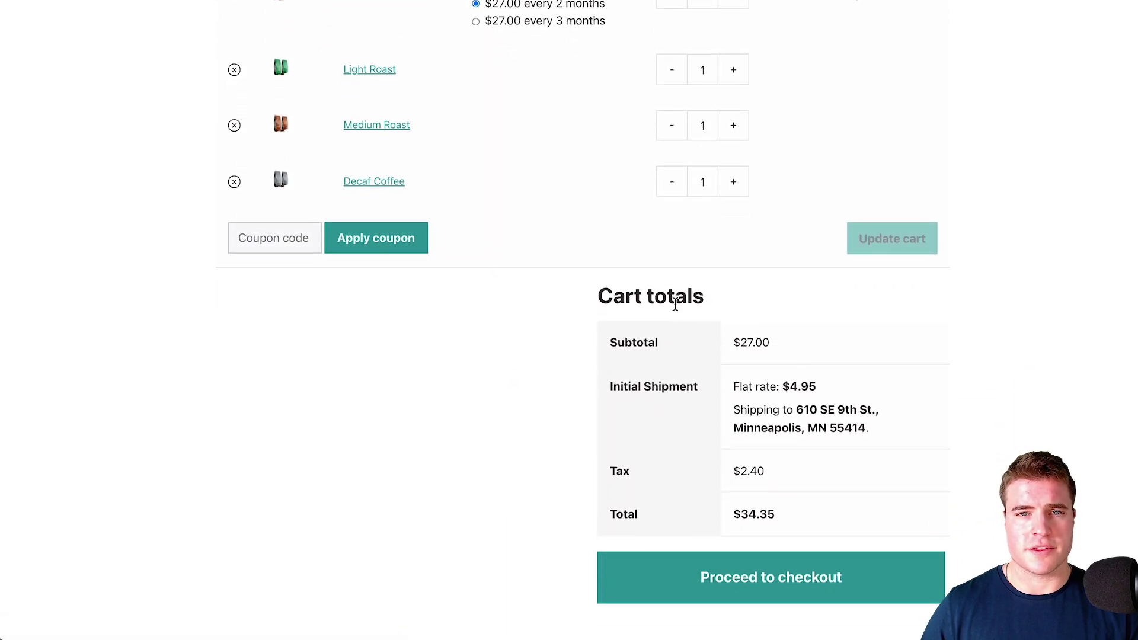
scroll(675, 307, "down", 1)
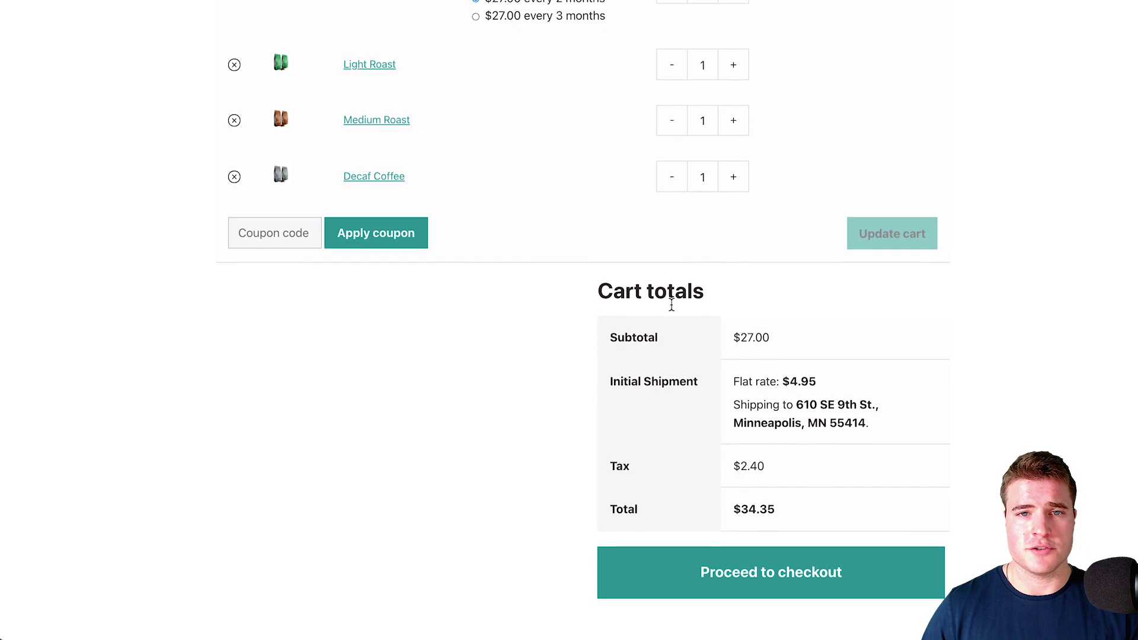
Check out and place the test order totalling $34.35
left_click(747, 576)
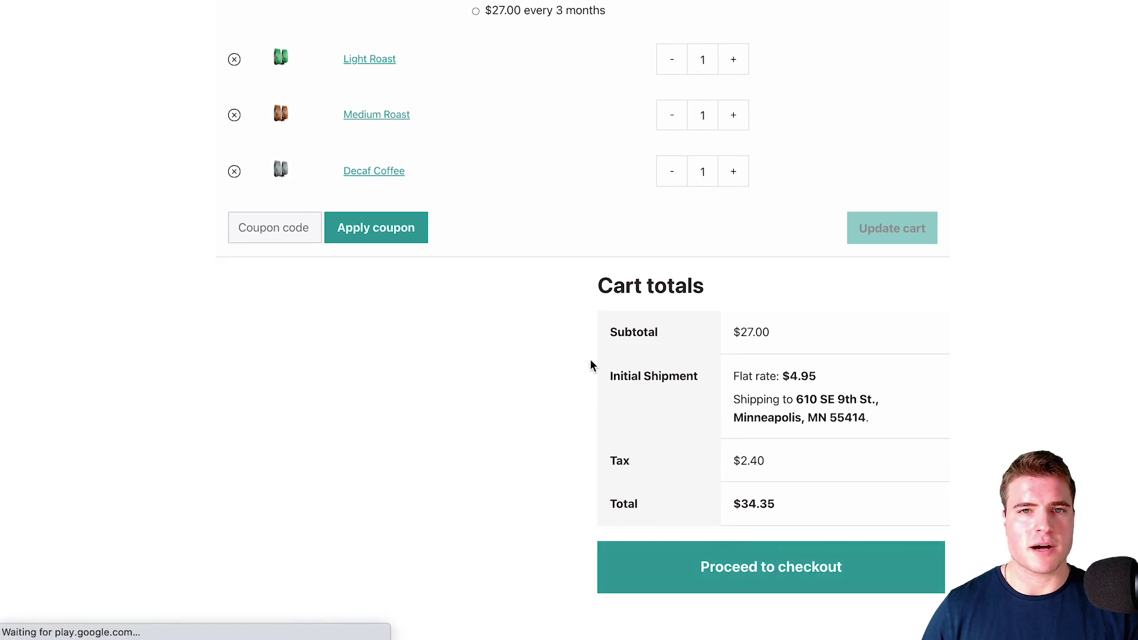
scroll(589, 358, "down", 2)
scroll(607, 359, "down", 2)
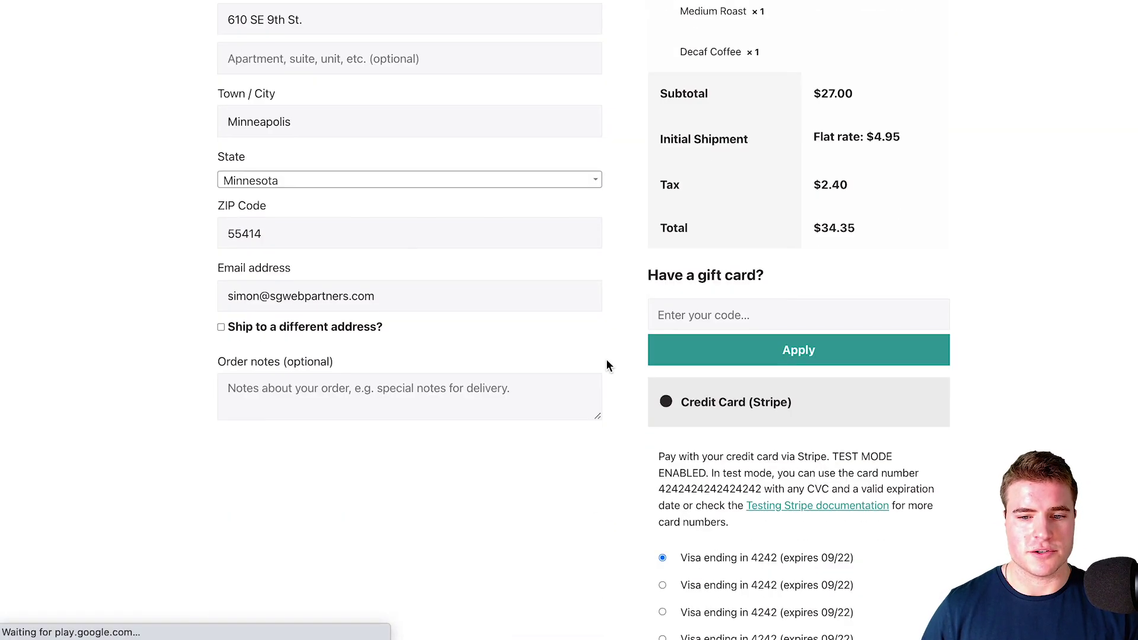
scroll(607, 359, "down", 3)
double_click(685, 475)
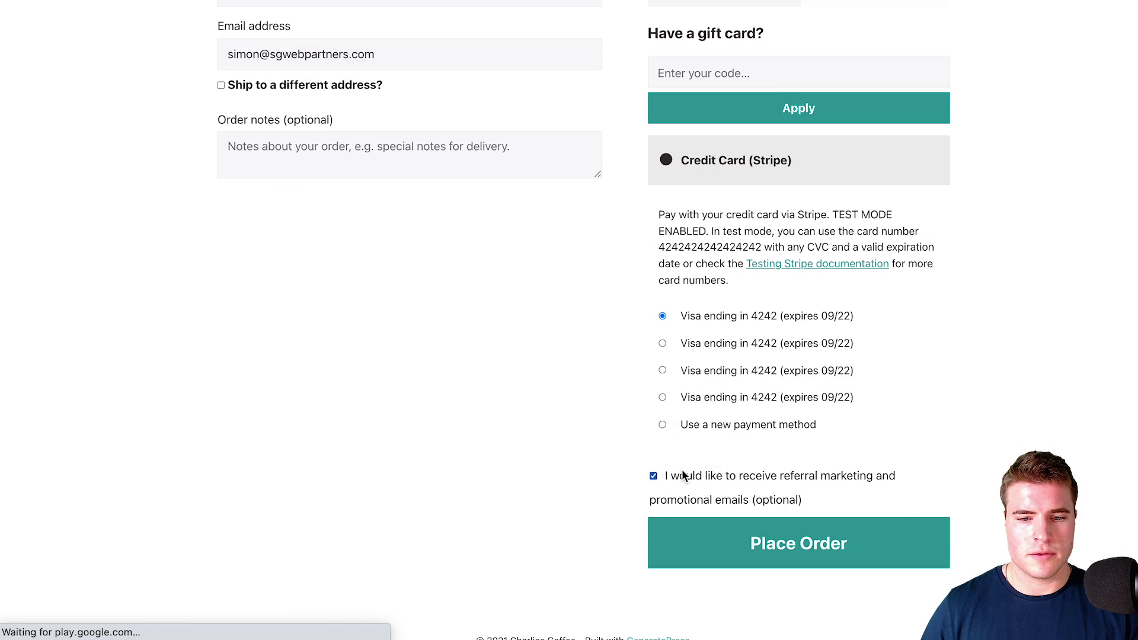
left_click(711, 542)
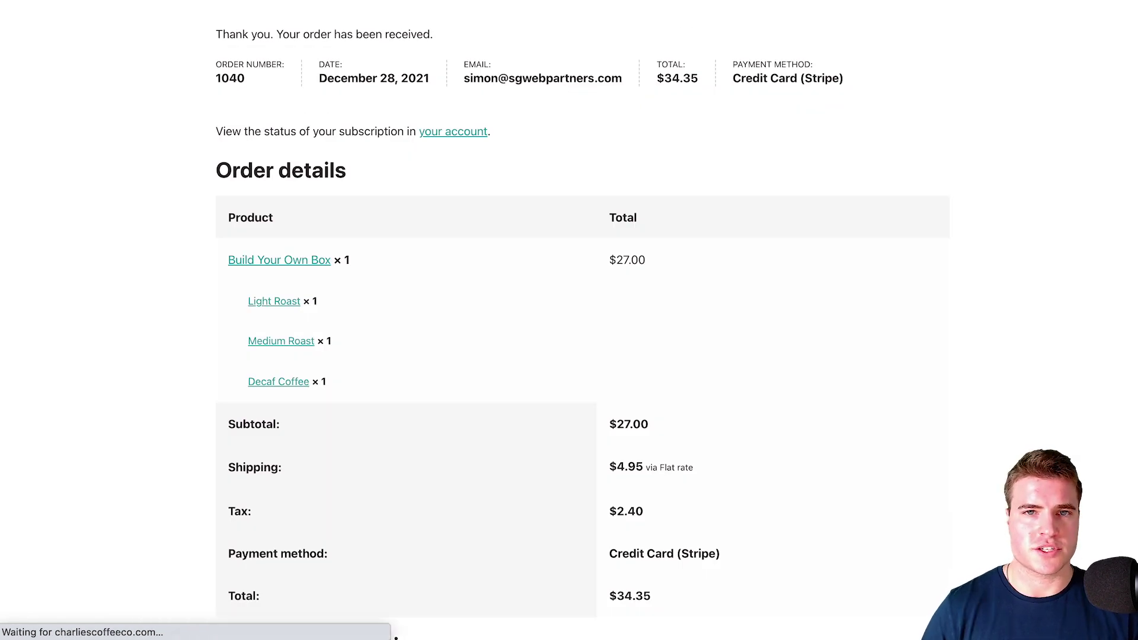